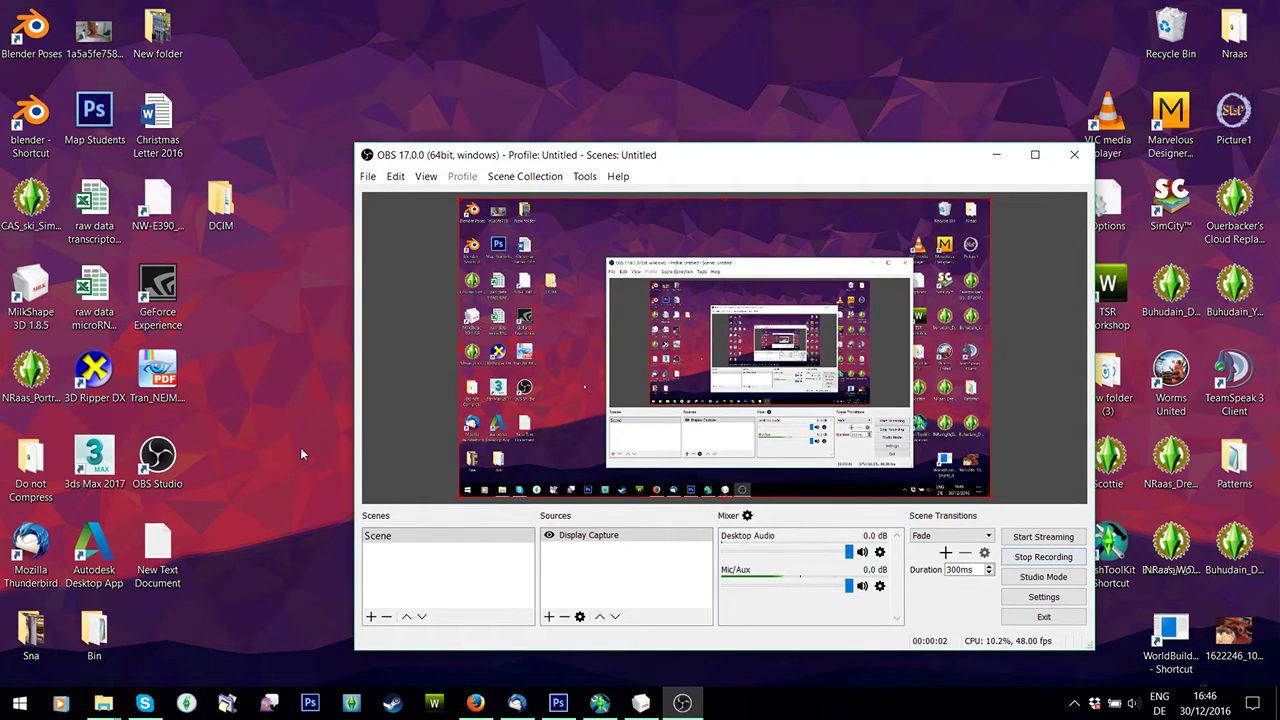
Minimize the OBS Studio window so the Windows desktop shows while recording continues
left_click(280, 466)
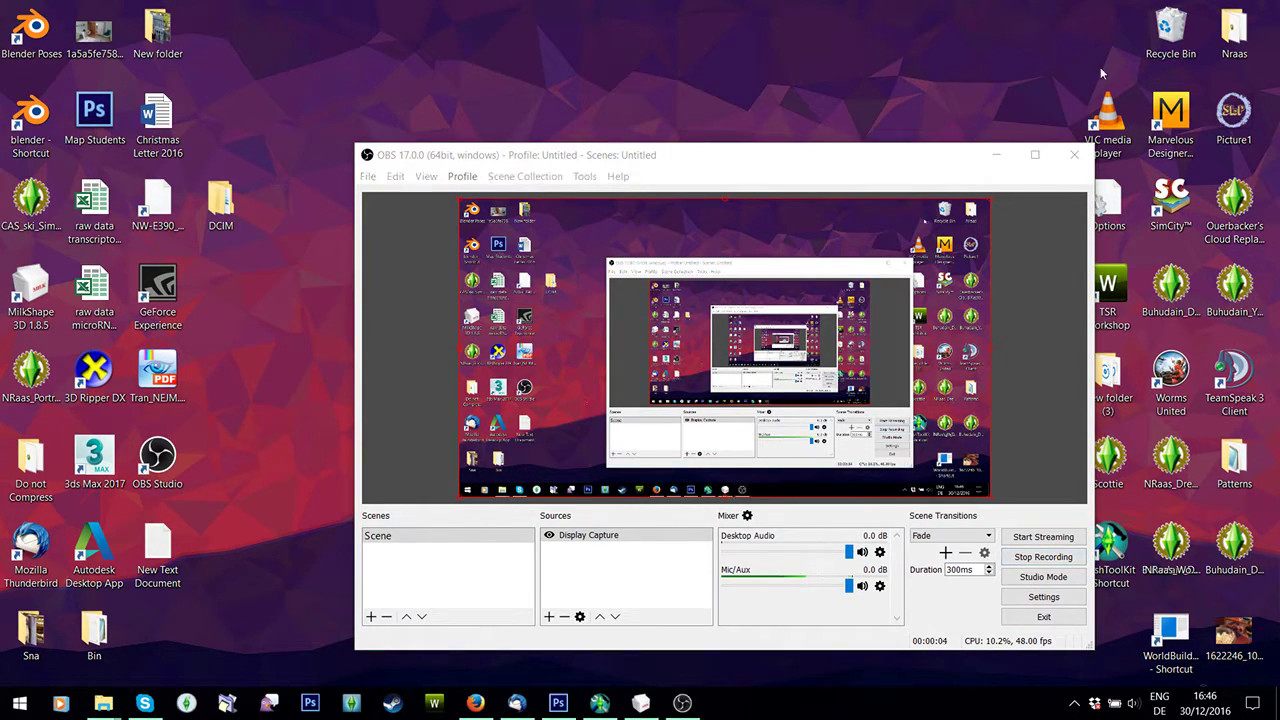
left_click(1000, 155)
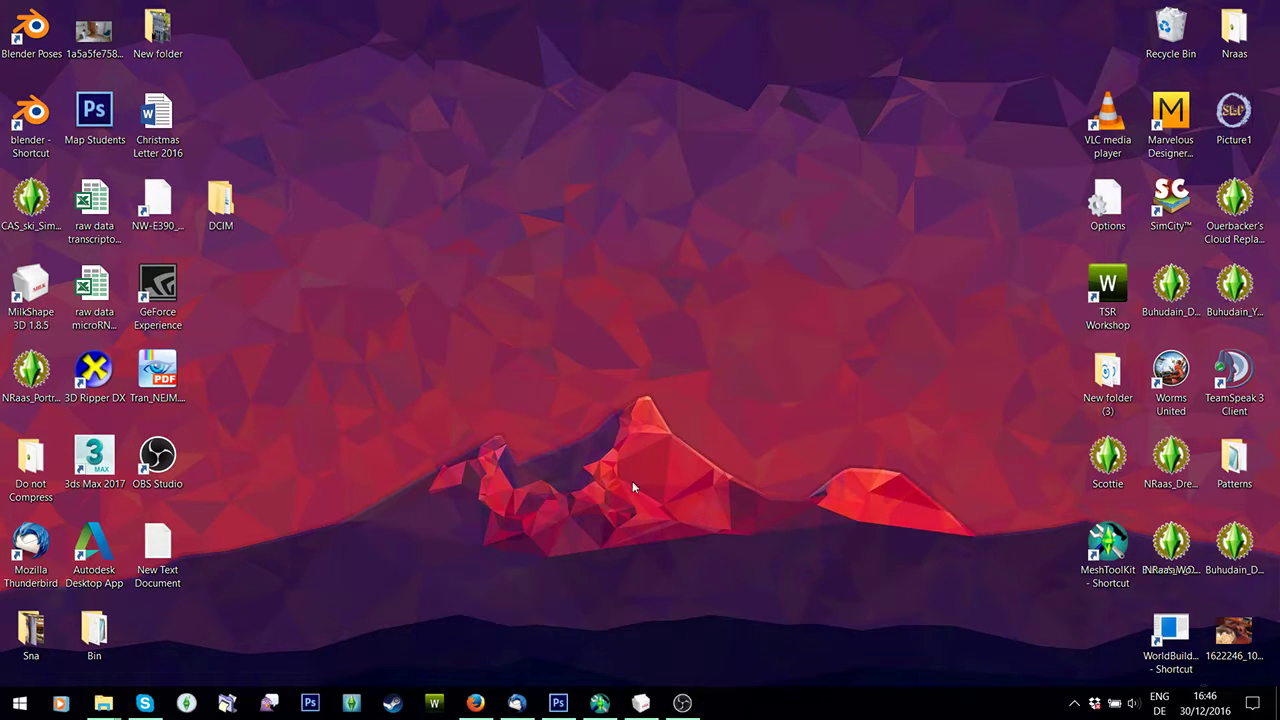
Launch TSR Workshop from its taskbar icon and wait for the start page
left_click(435, 705)
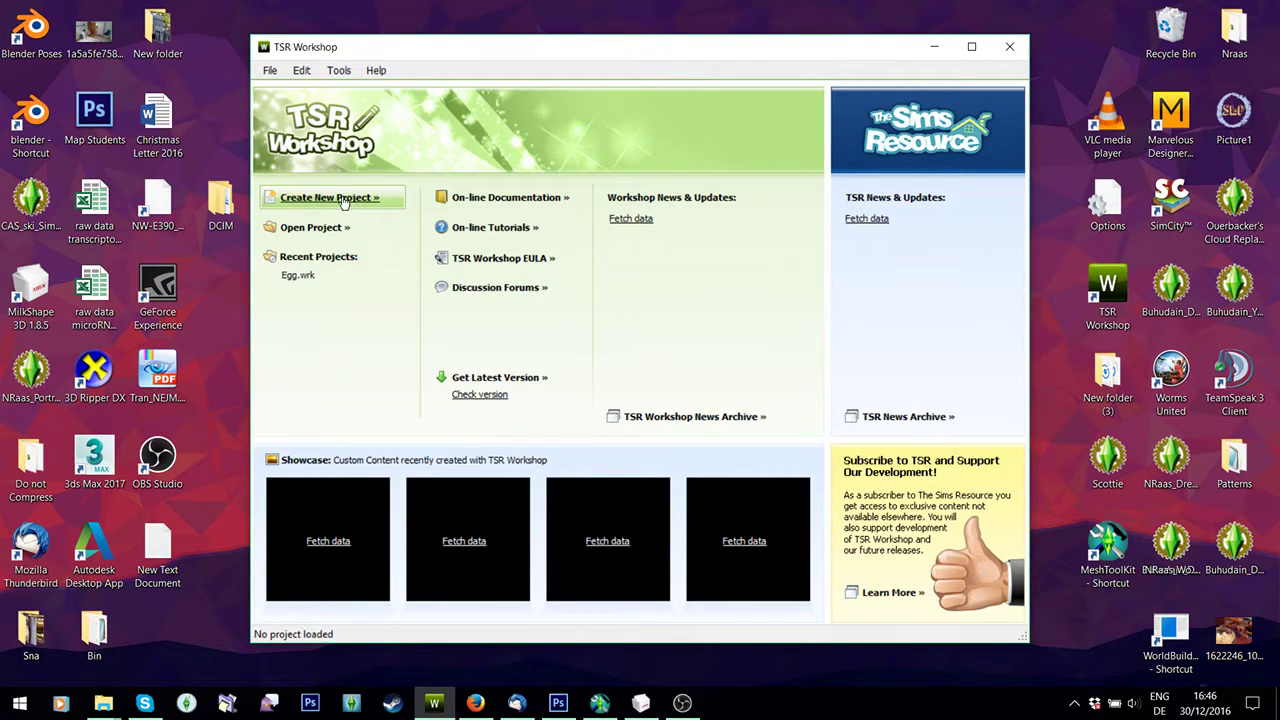
Create a New import project from CAS_top_cu_SIMPLYBean.package and finish the wizard
left_click(337, 198)
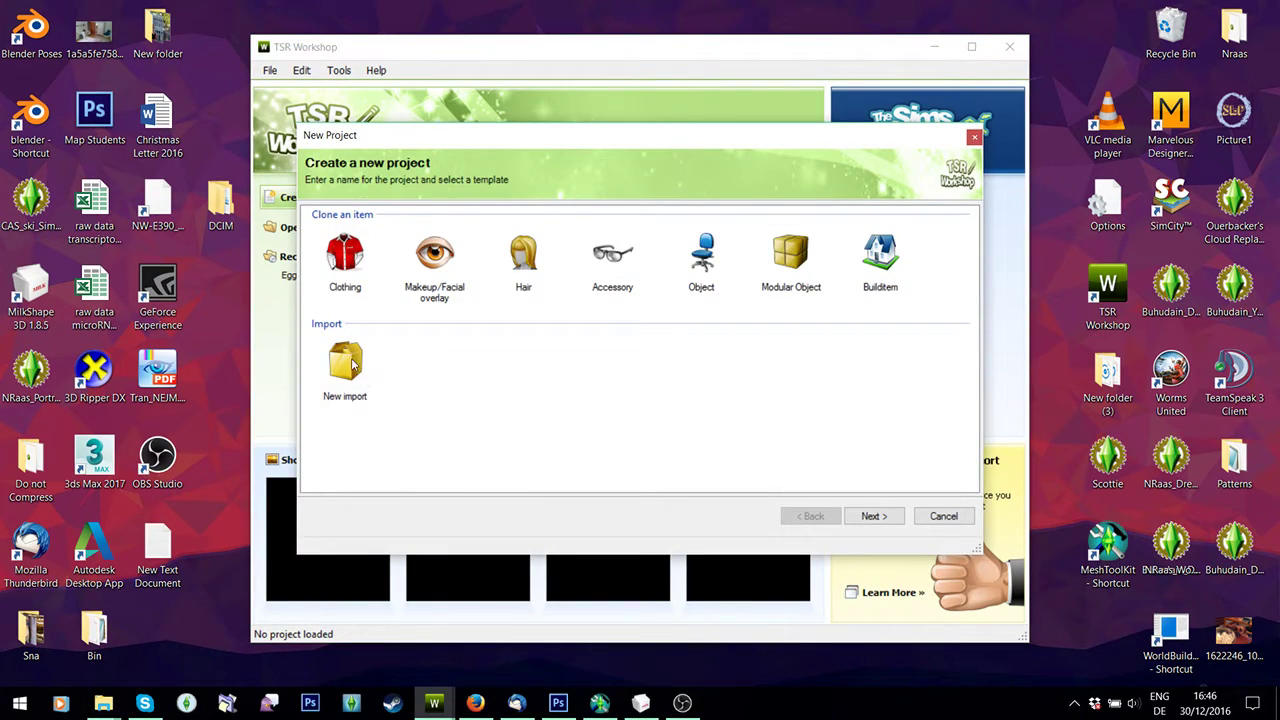
left_click(351, 364)
left_click(873, 516)
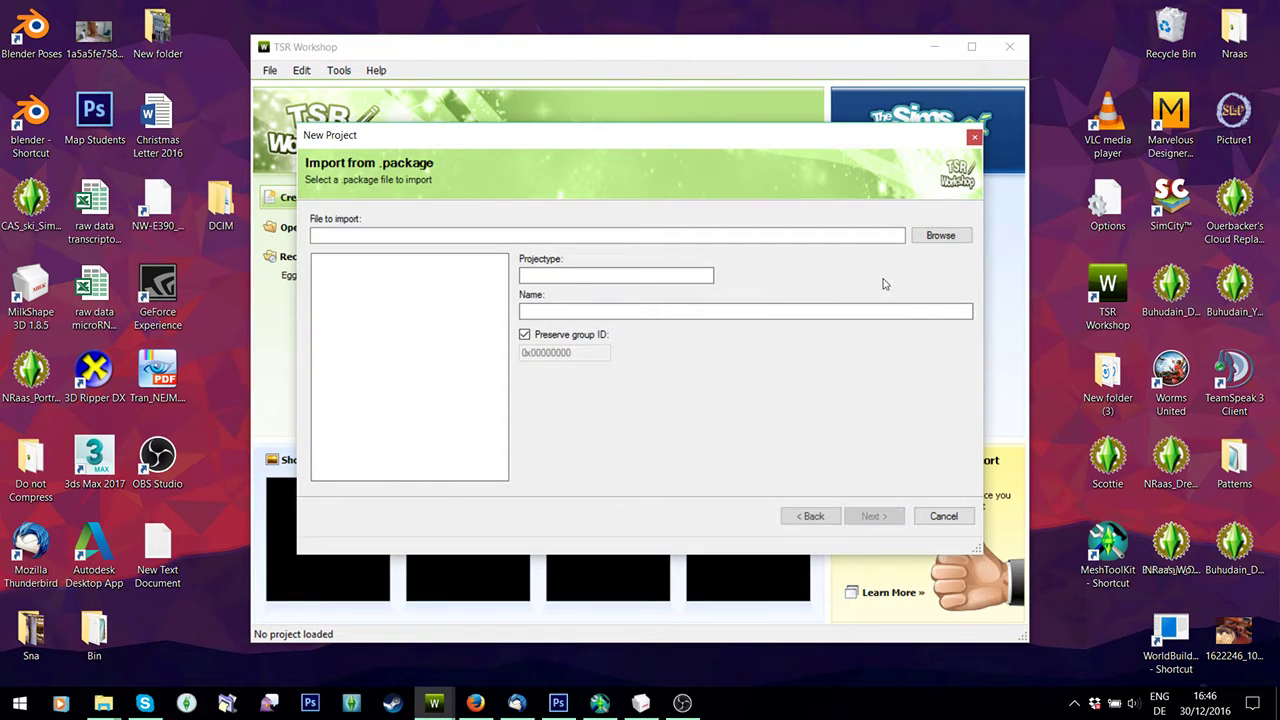
left_click(939, 238)
left_click(825, 496)
left_click(814, 520)
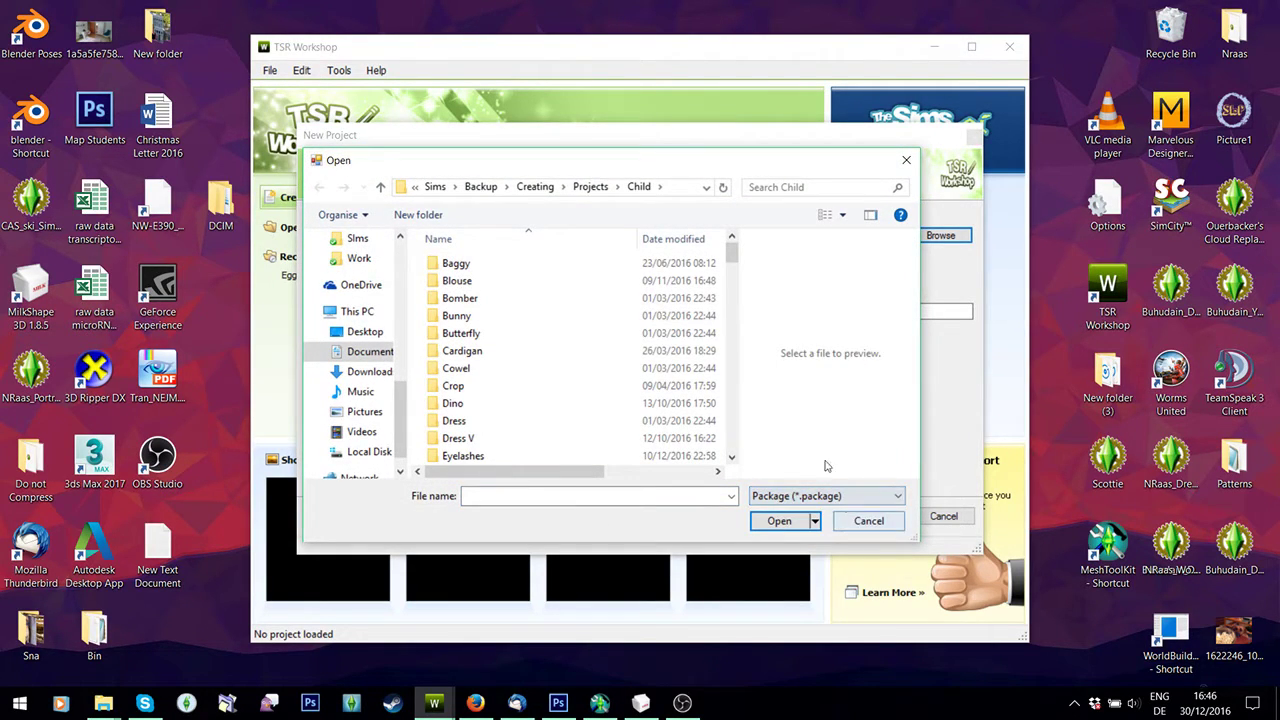
left_click_drag(732, 252, 731, 402)
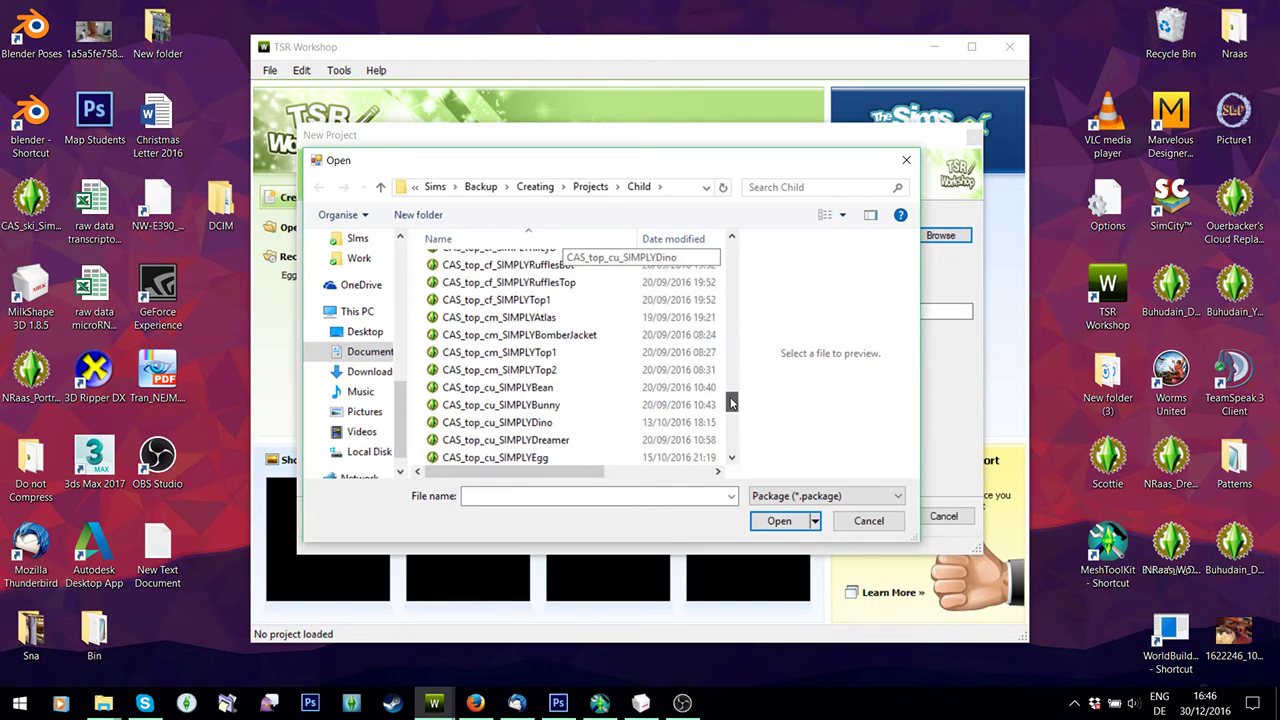
double_click(580, 390)
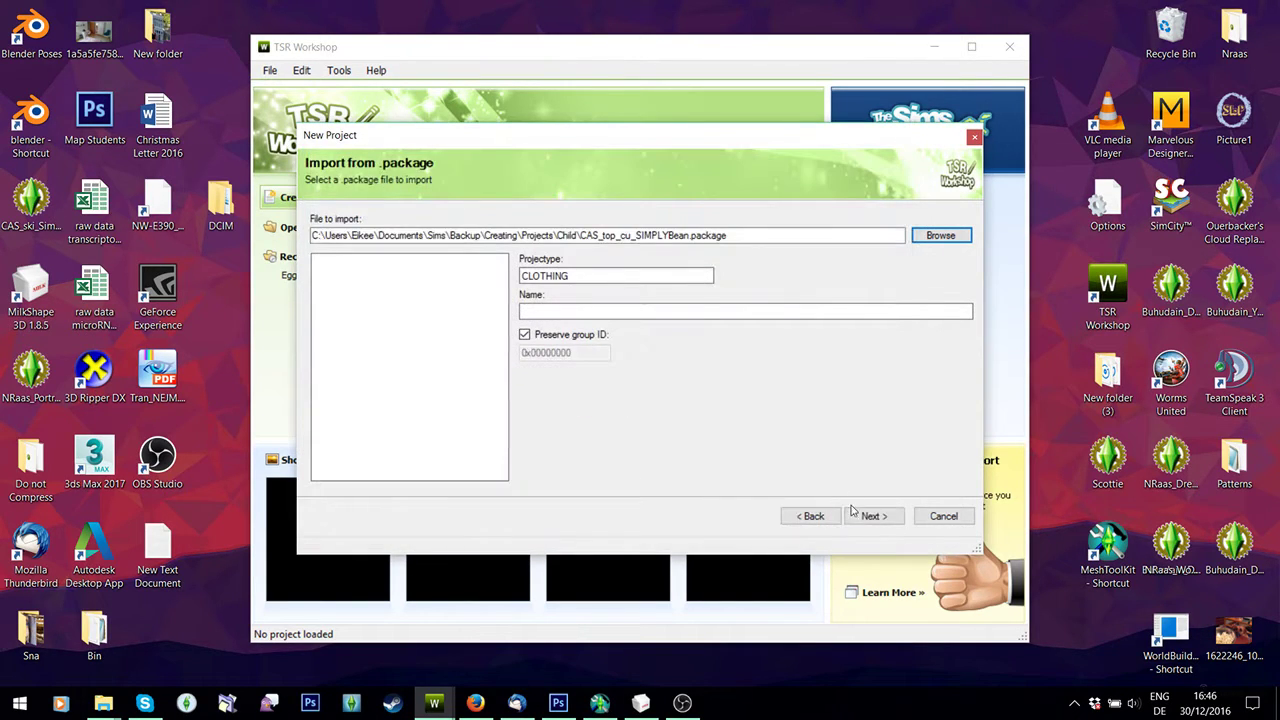
left_click(866, 516)
left_click(942, 517)
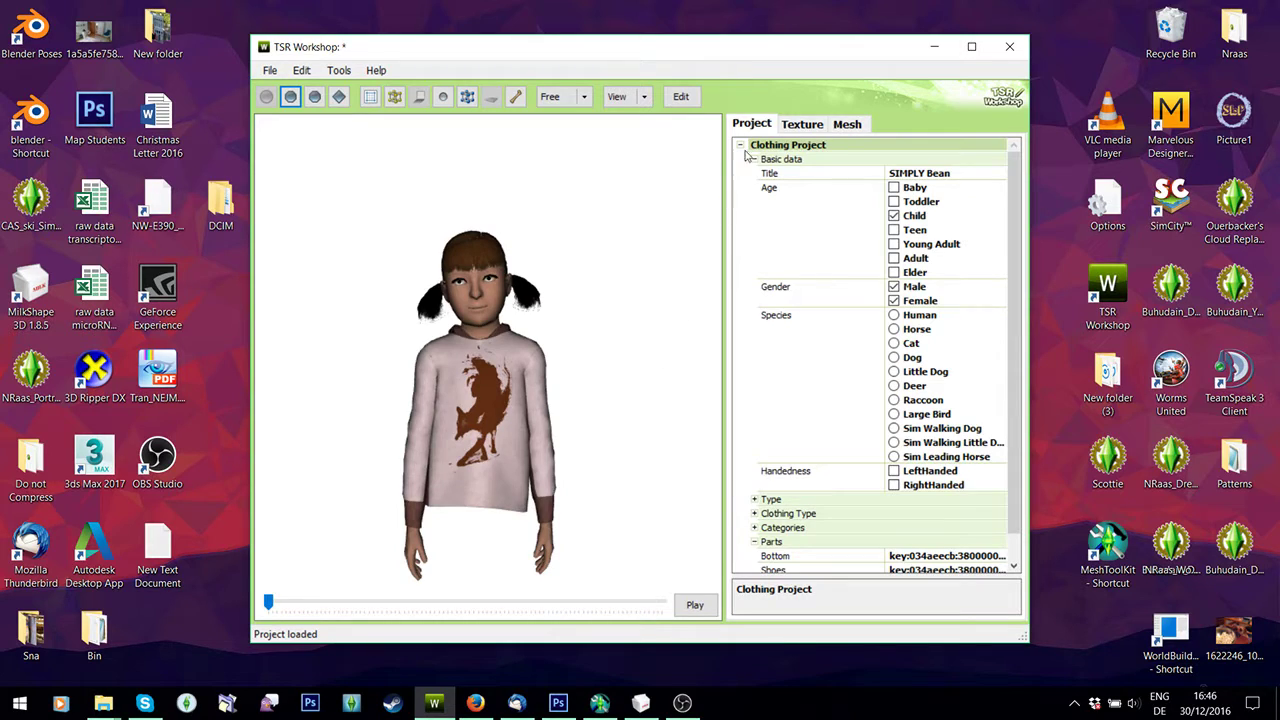
Look through the project's texture set list without changing anything
left_click(803, 124)
left_click(800, 149)
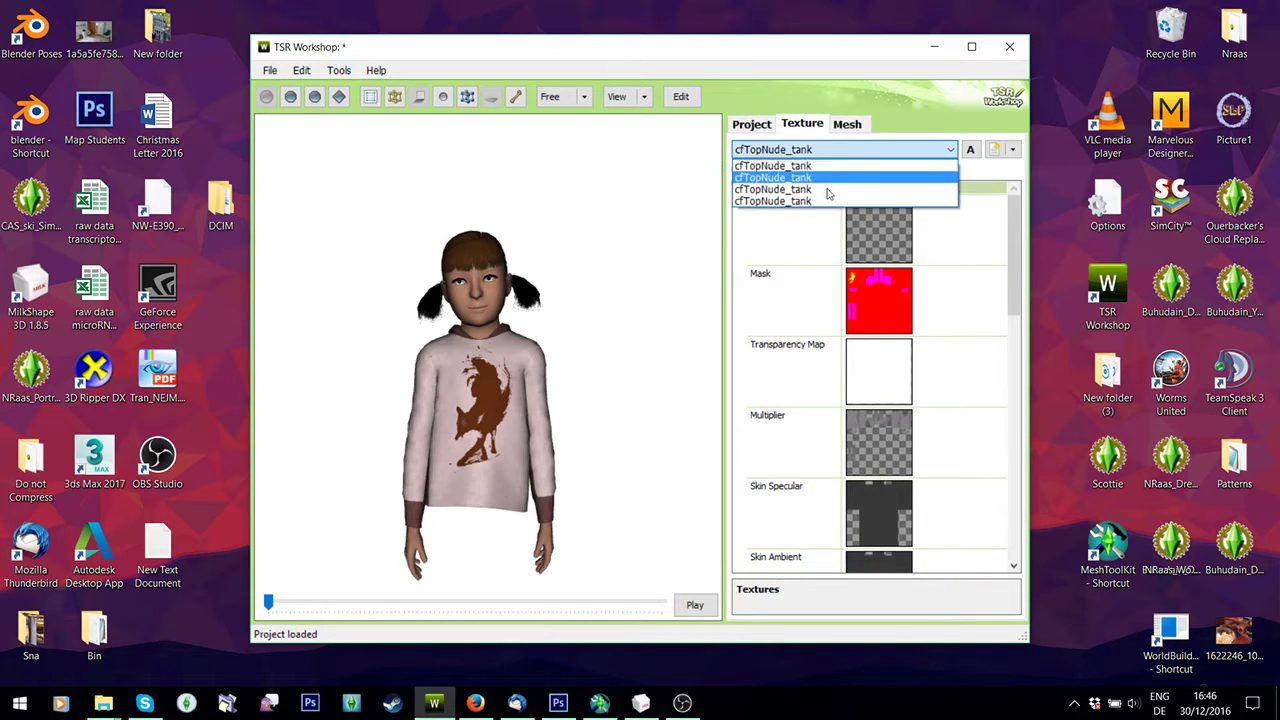
left_click(802, 128)
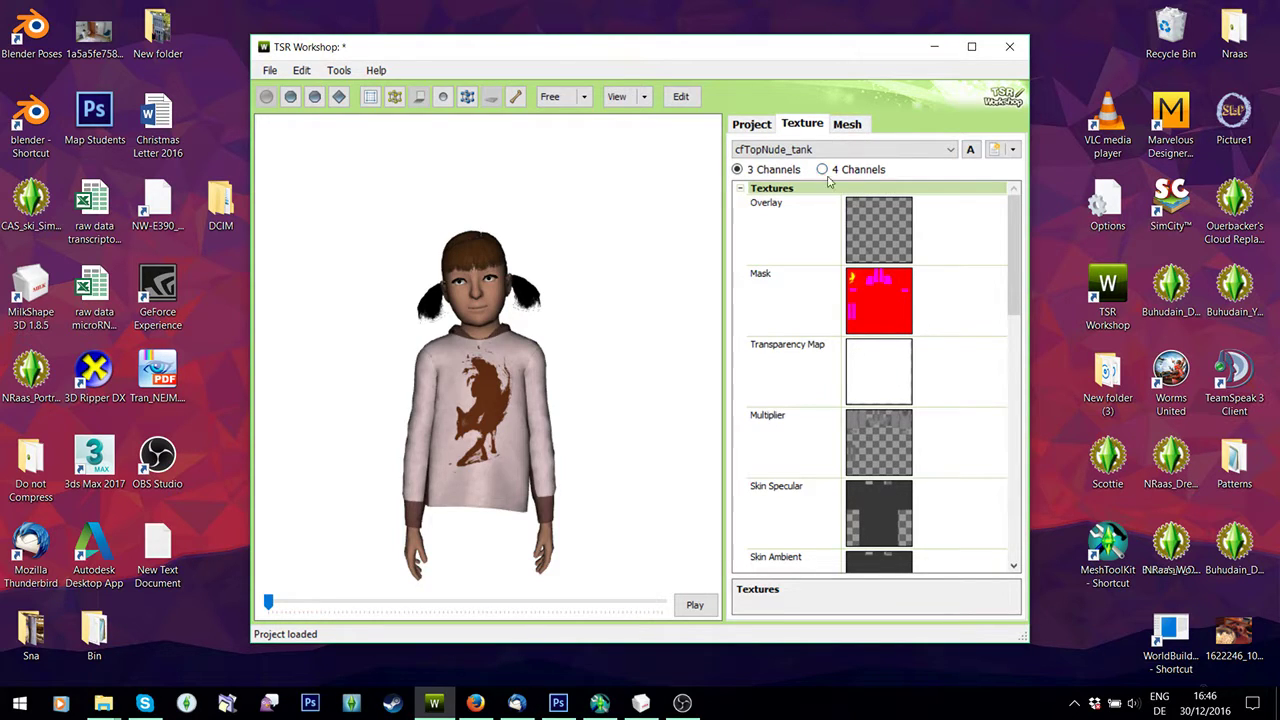
Change the project title from SIMPLY Bean to SIMPLY Puff for all languages and save
left_click(752, 124)
left_click(958, 175)
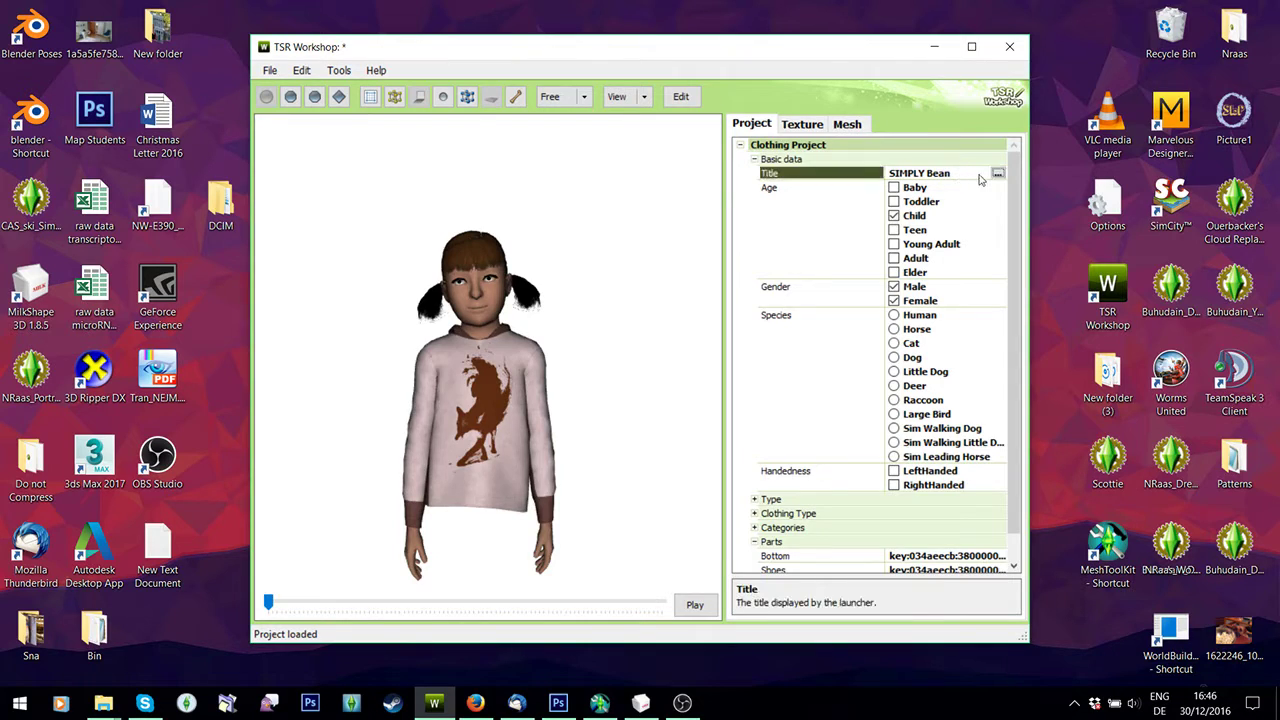
left_click(998, 172)
left_click(599, 109)
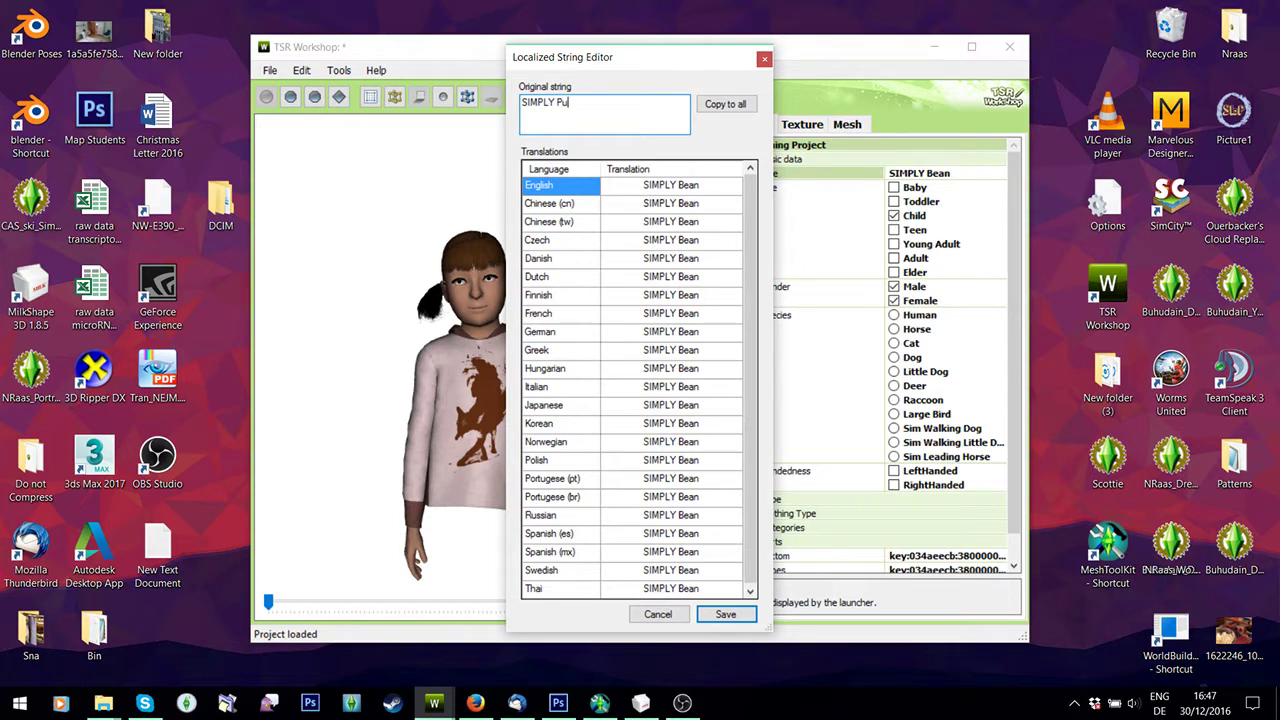
left_click(727, 104)
left_click(727, 614)
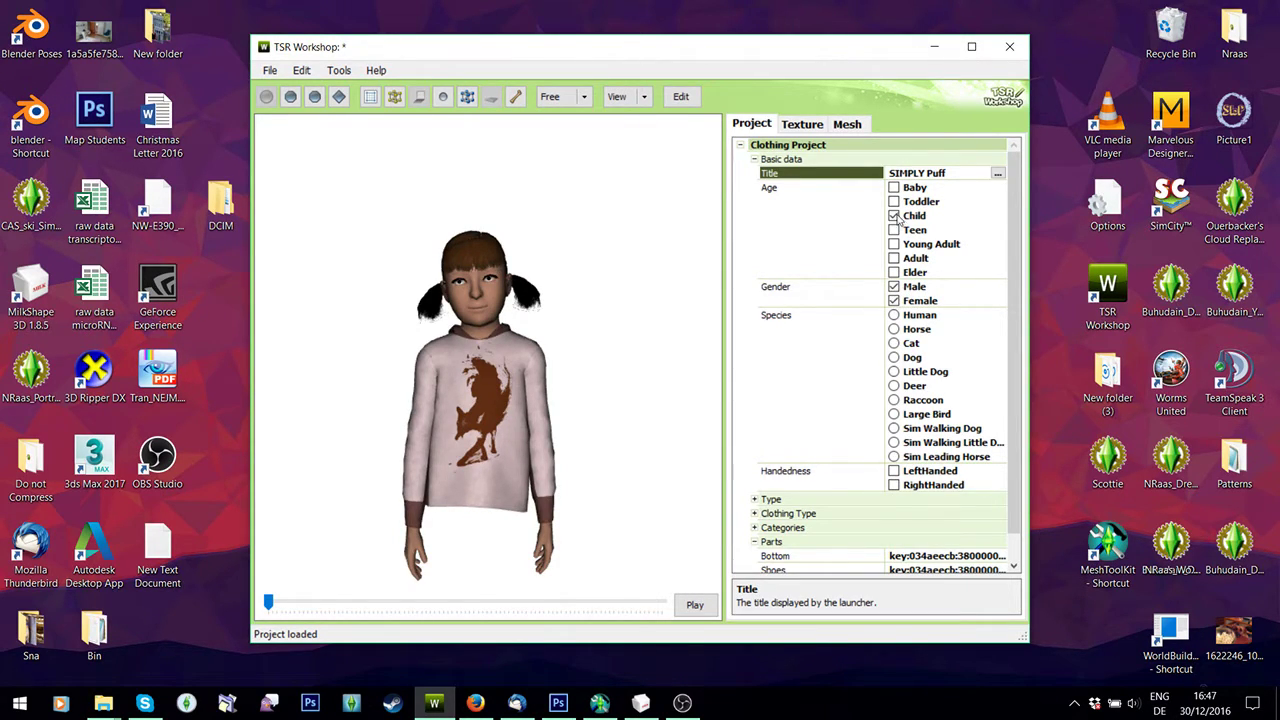
Expand Type, Clothing Type and Categories, then untick the Sleepwear category
scroll(760, 460, "down", 1)
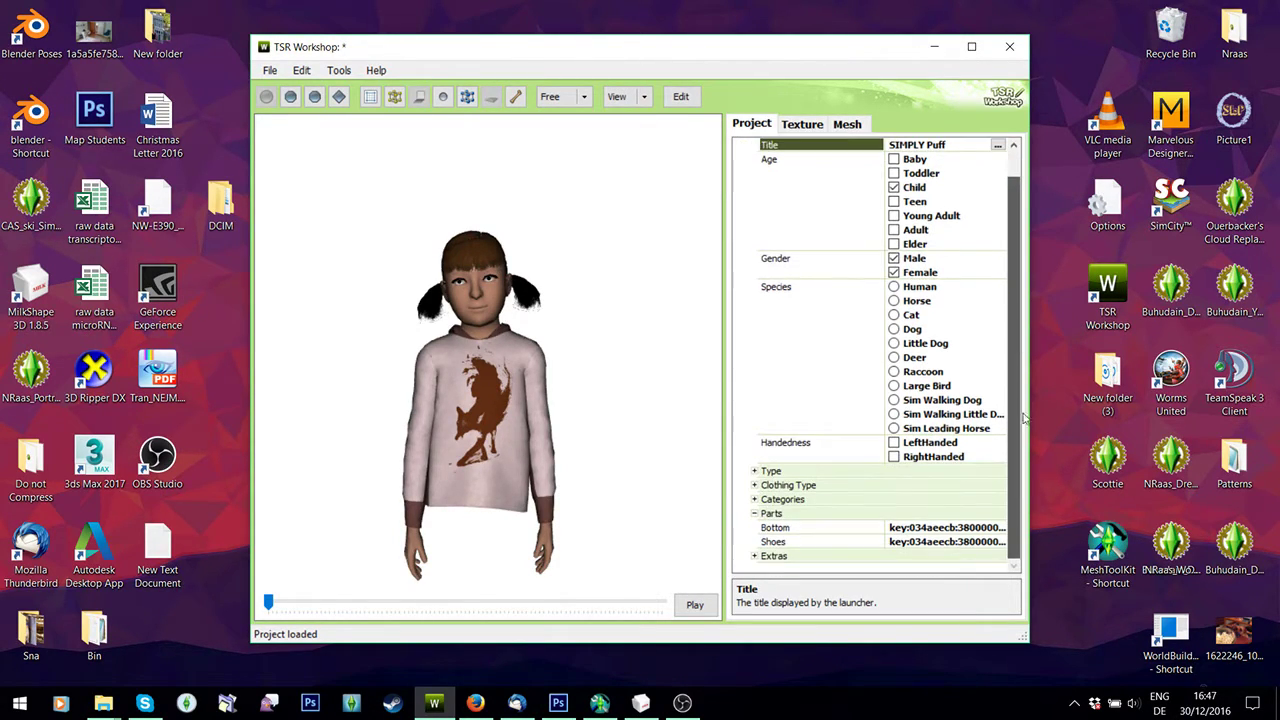
left_click(755, 471)
scroll(904, 449, "down", 3)
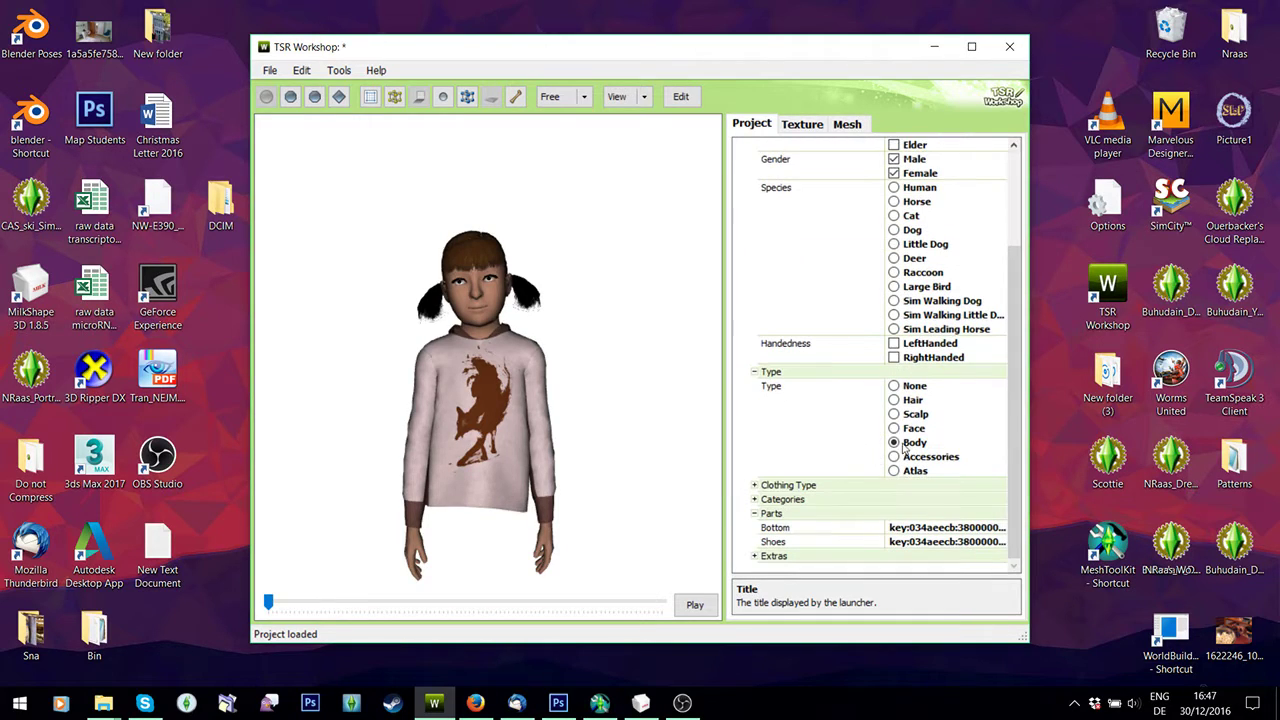
left_click(754, 485)
scroll(884, 484, "down", 3)
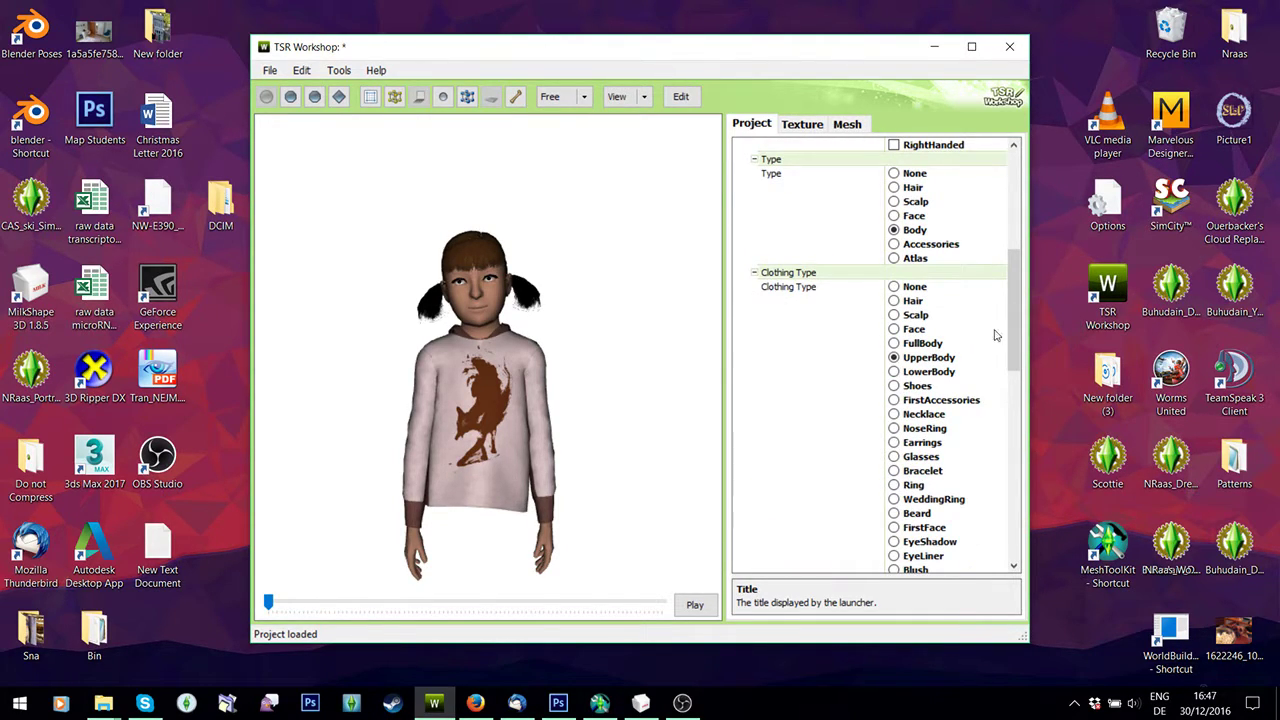
left_click_drag(1013, 335, 1013, 521)
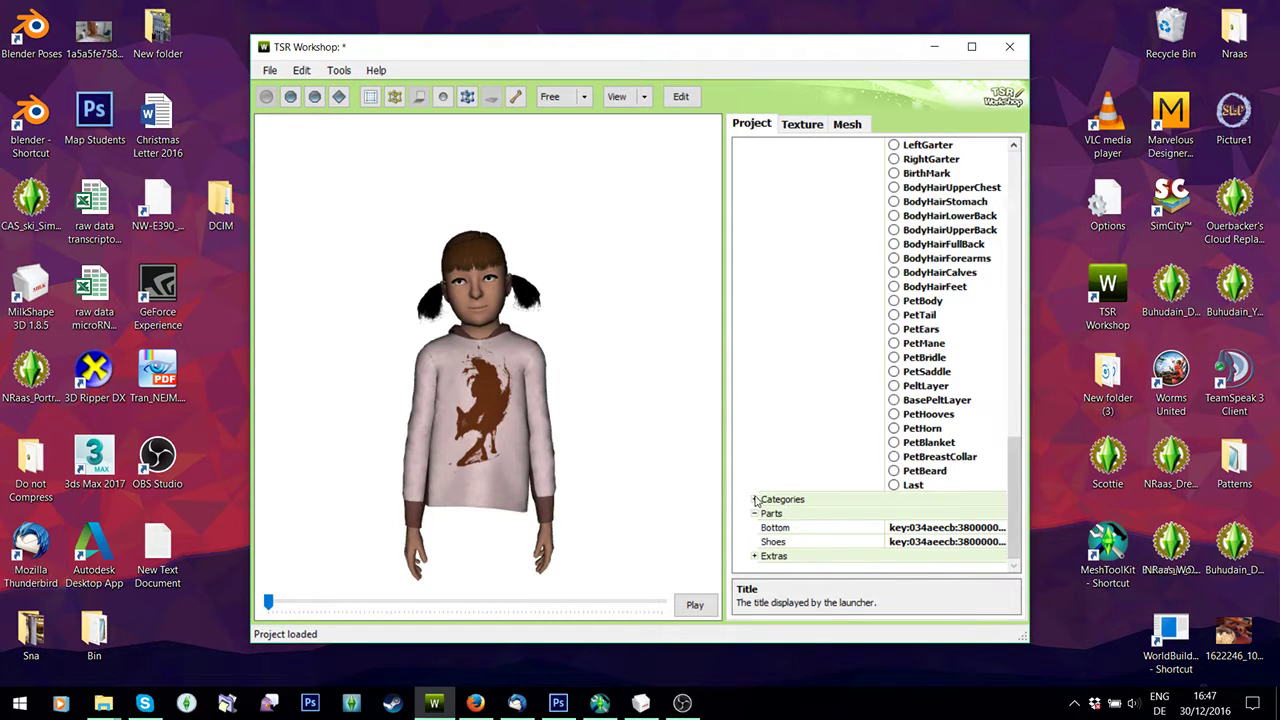
left_click(755, 499)
scroll(946, 380, "down", 5)
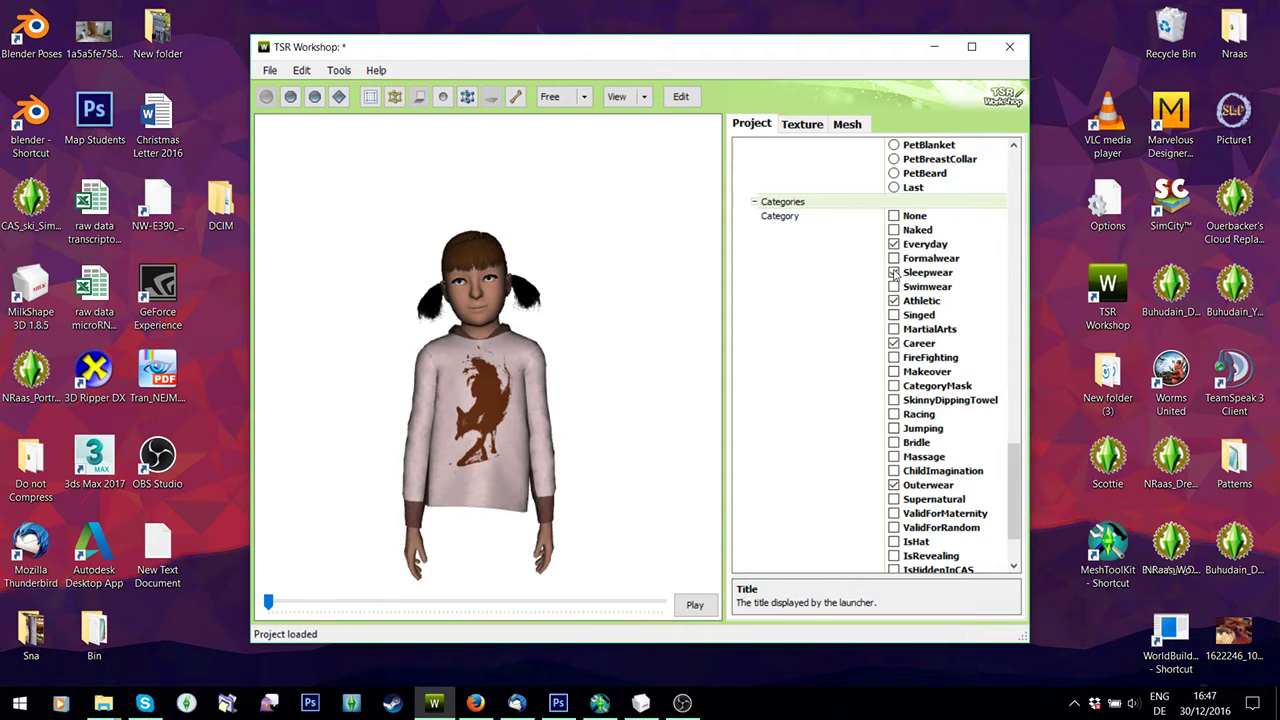
left_click(894, 275)
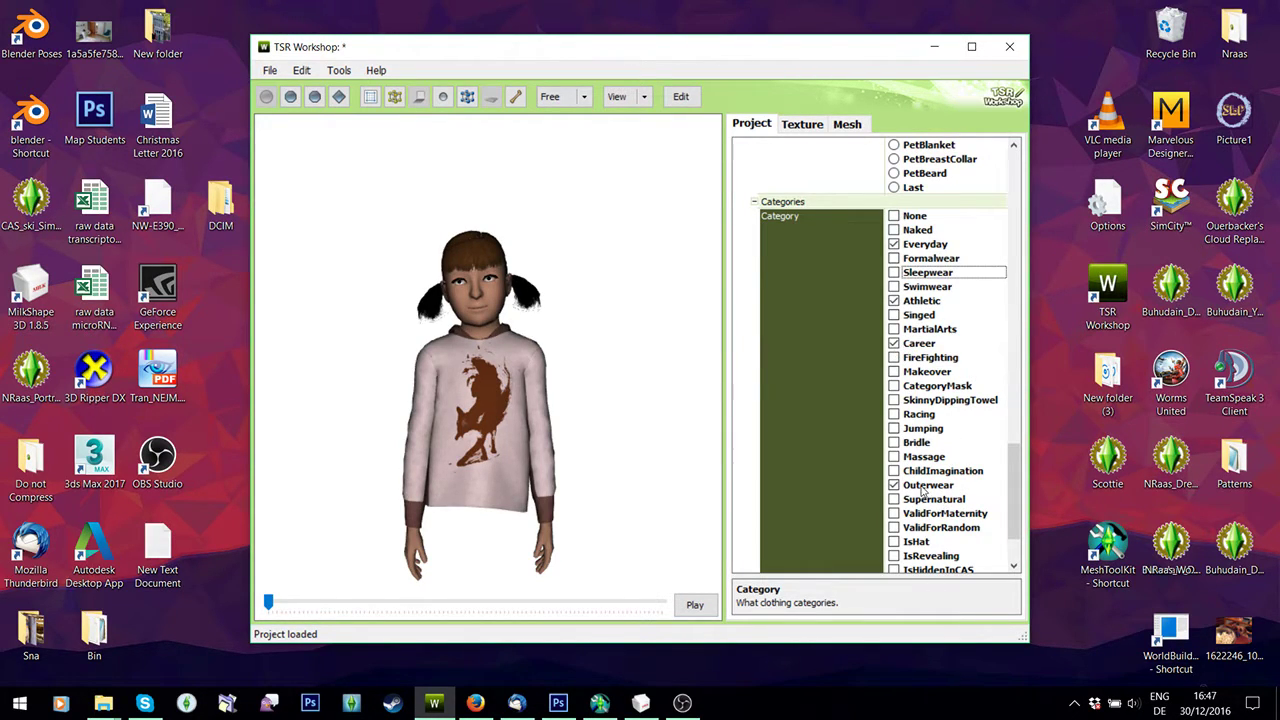
scroll(999, 511, "down", 2)
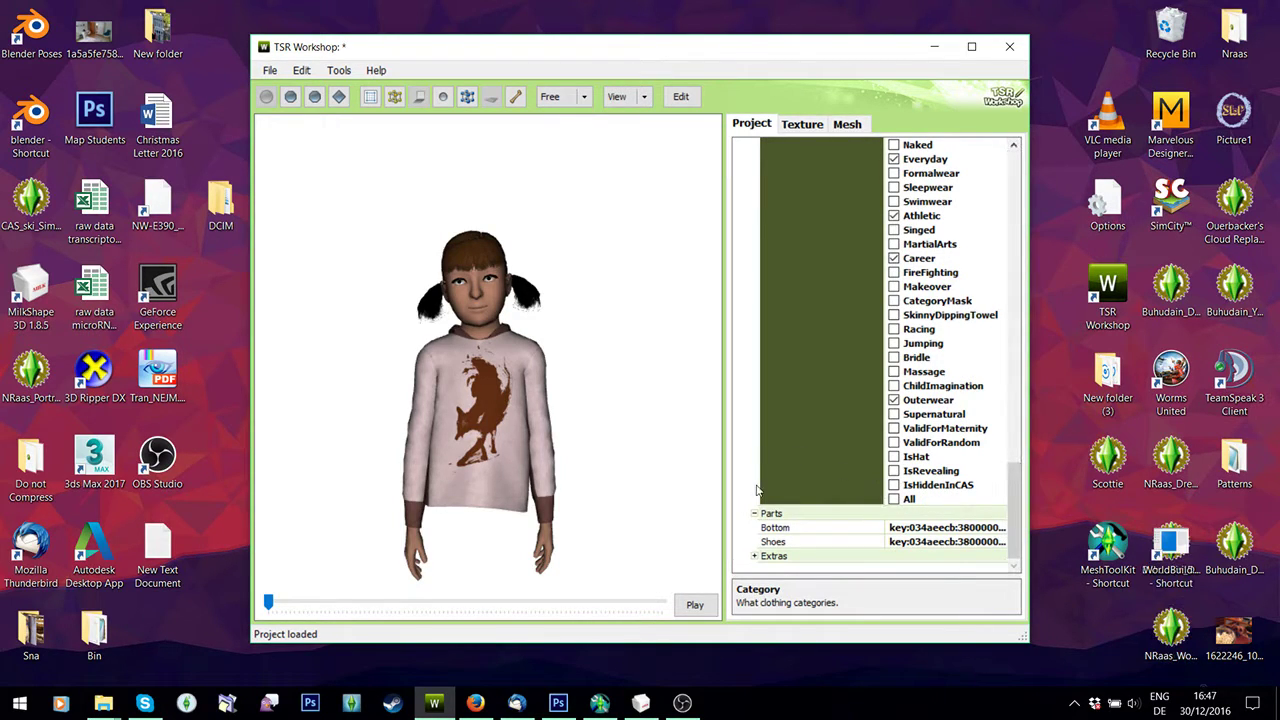
left_click(927, 527)
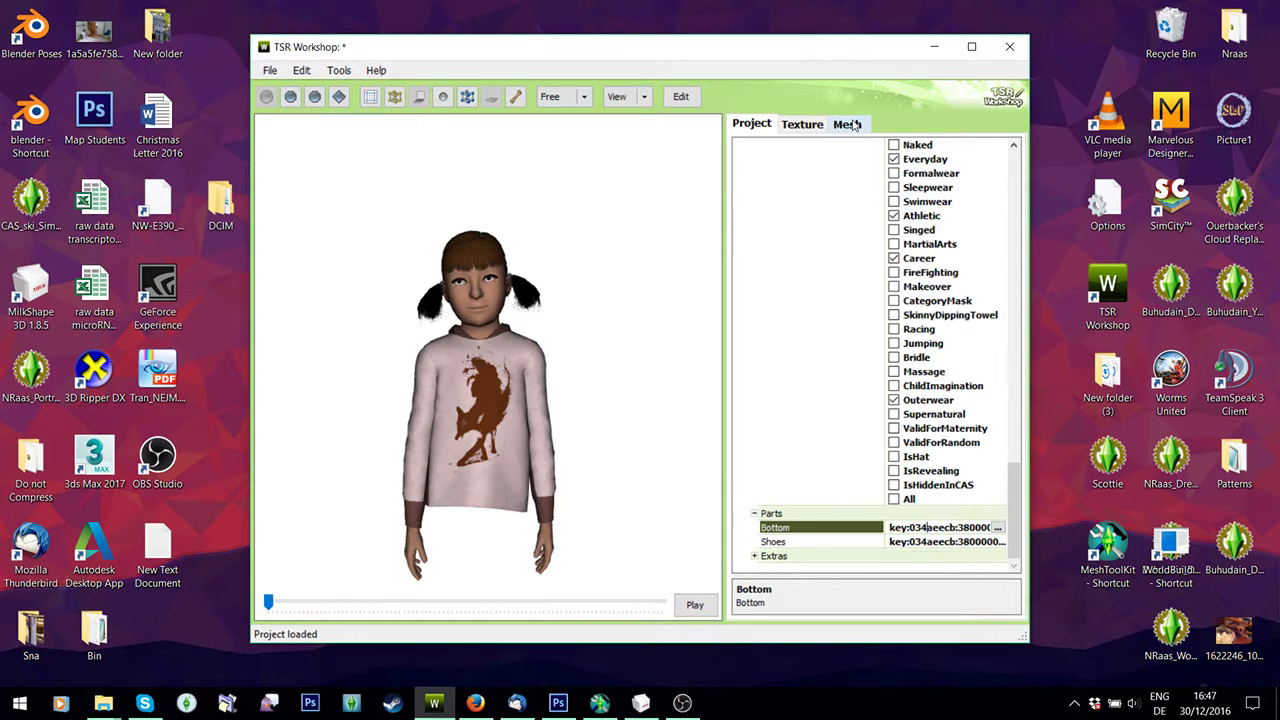
Load PuffB1.wso from the Puff folder as the high level-of-detail mesh
scroll(490, 366, "up", 2)
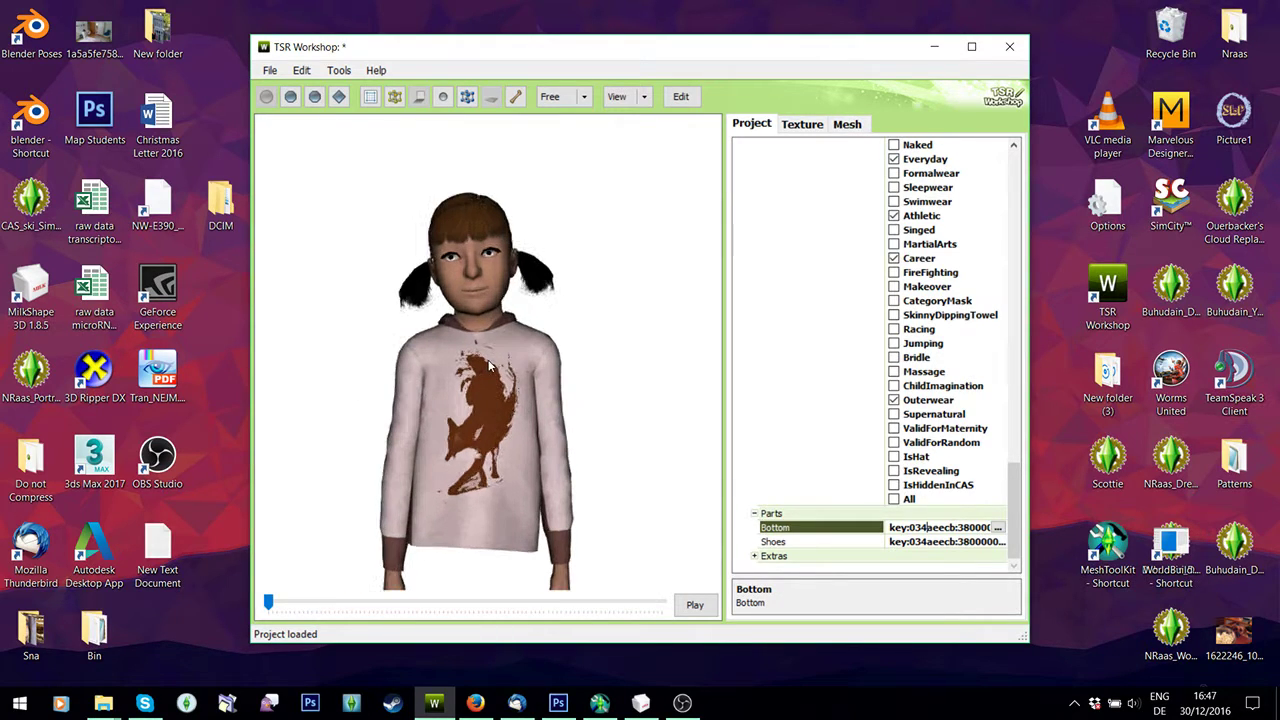
left_click(847, 124)
left_click(835, 172)
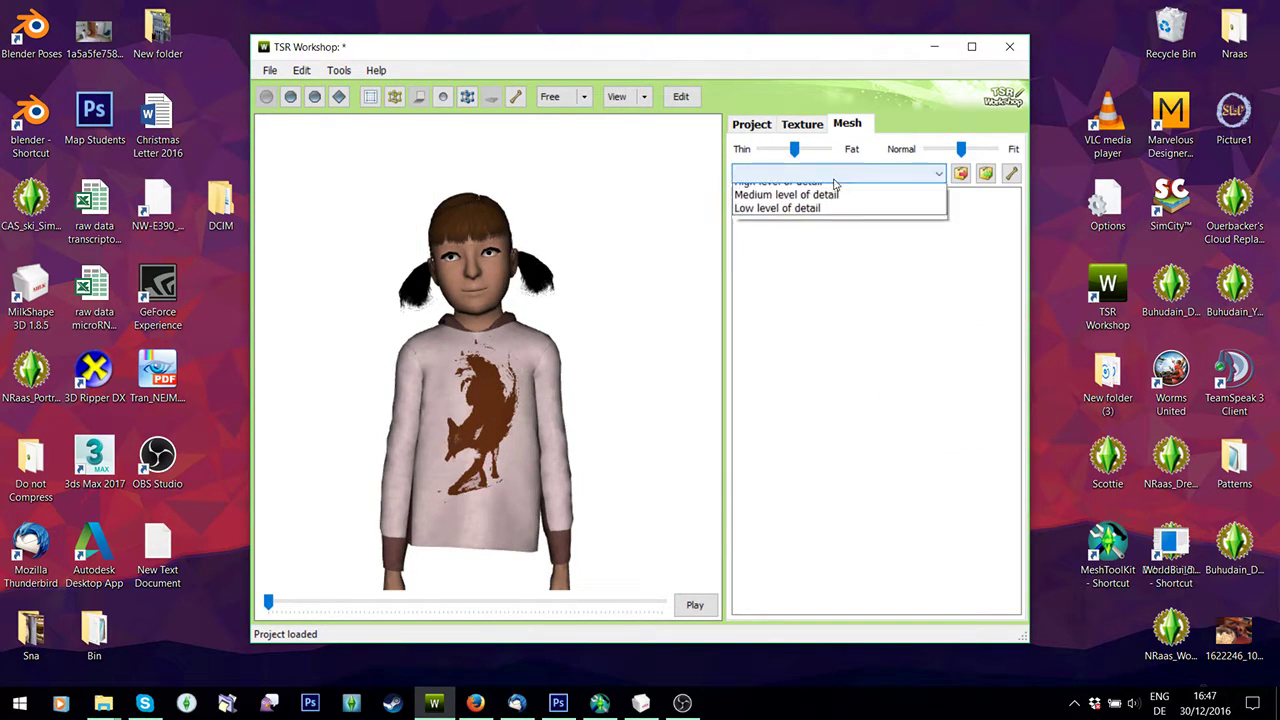
left_click(820, 184)
left_click(986, 174)
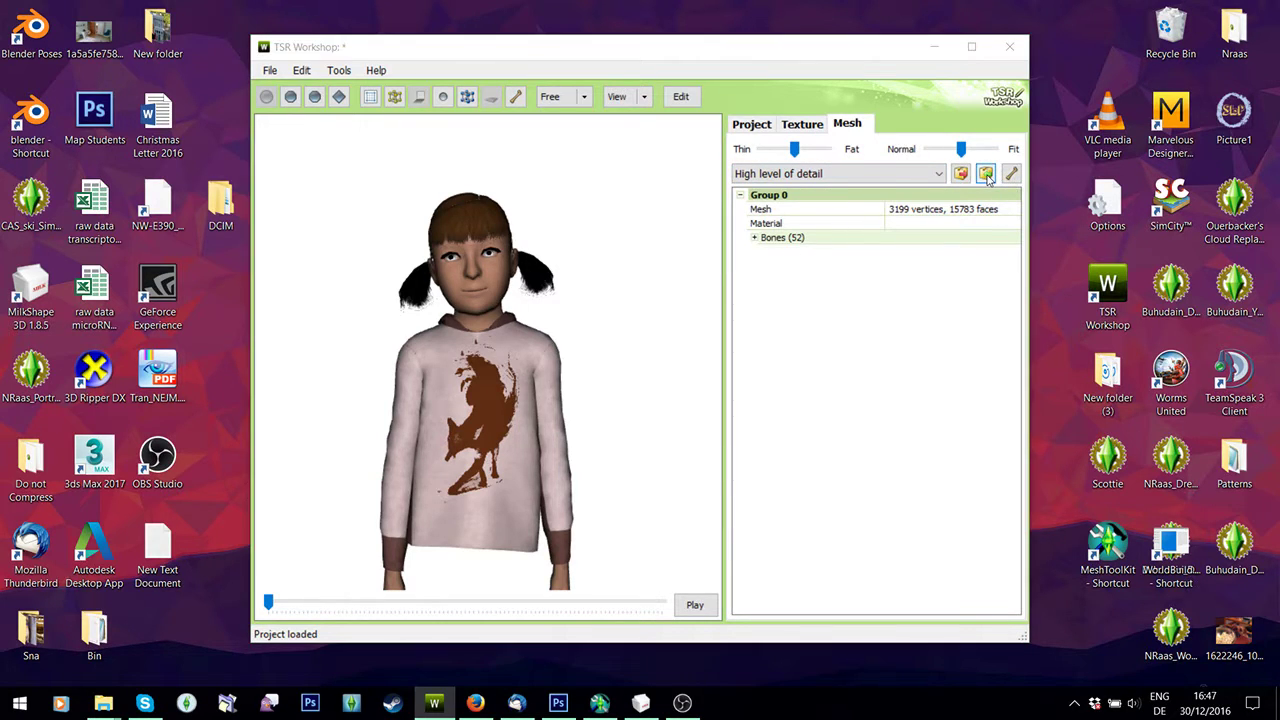
scroll(515, 280, "down", 3)
scroll(510, 260, "down", 4)
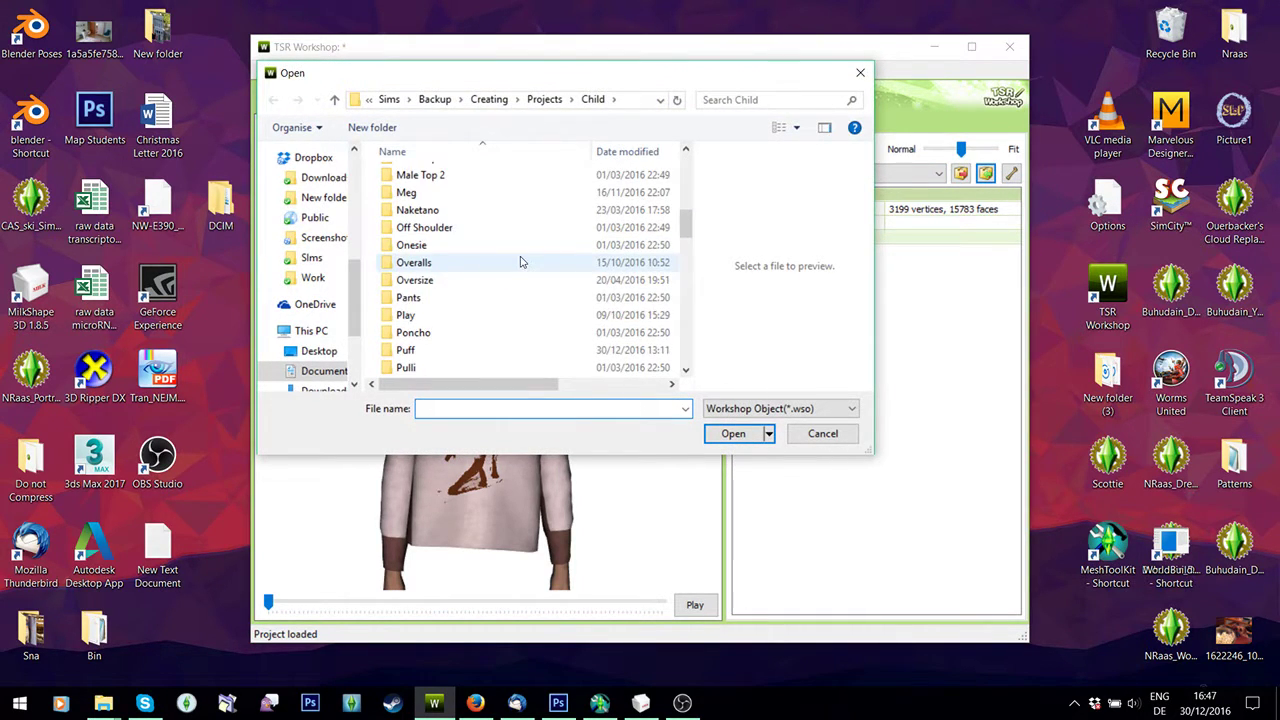
double_click(418, 350)
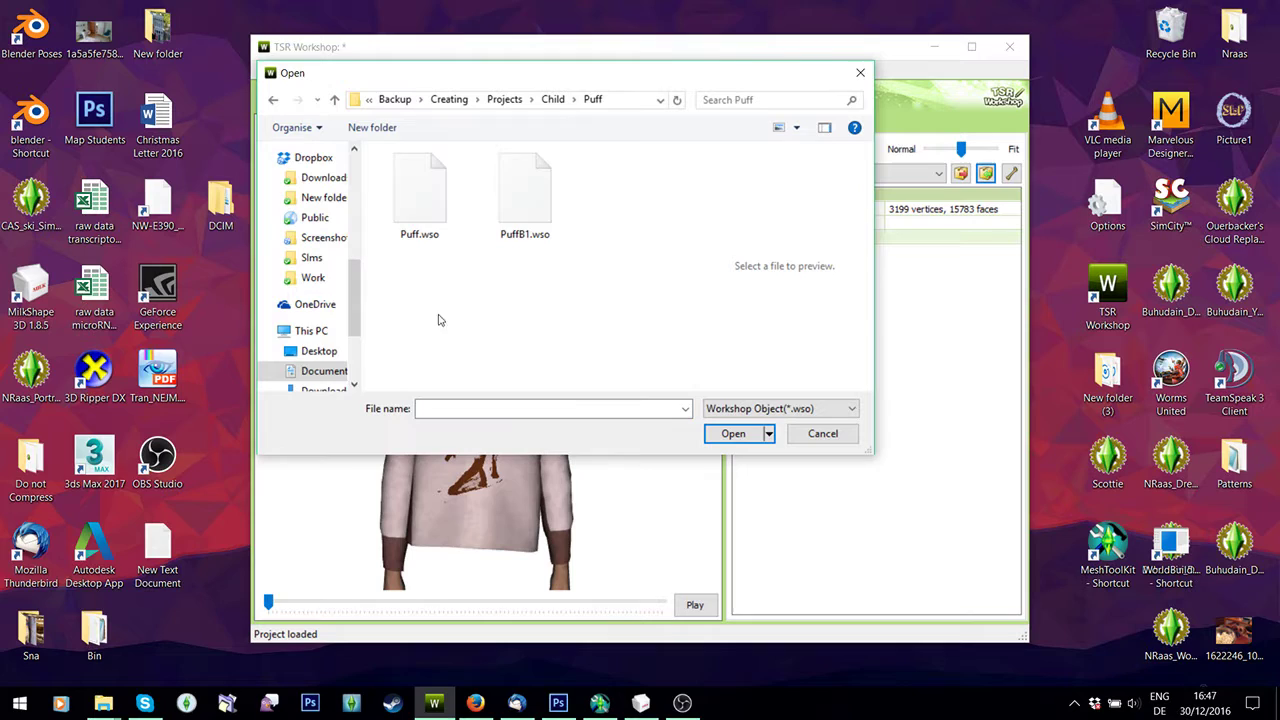
left_click(533, 197)
double_click(521, 195)
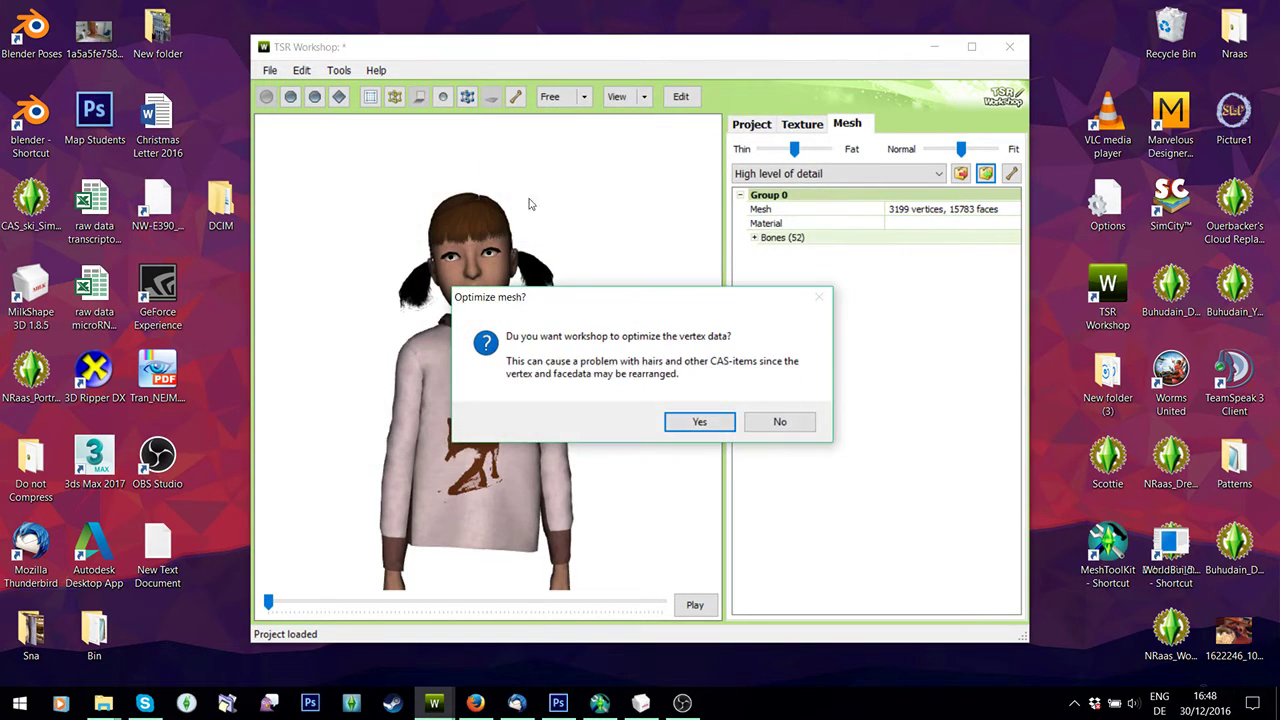
Skip vertex optimisation, auto-update the bounding box, and inspect the new puffy jacket
left_click(782, 421)
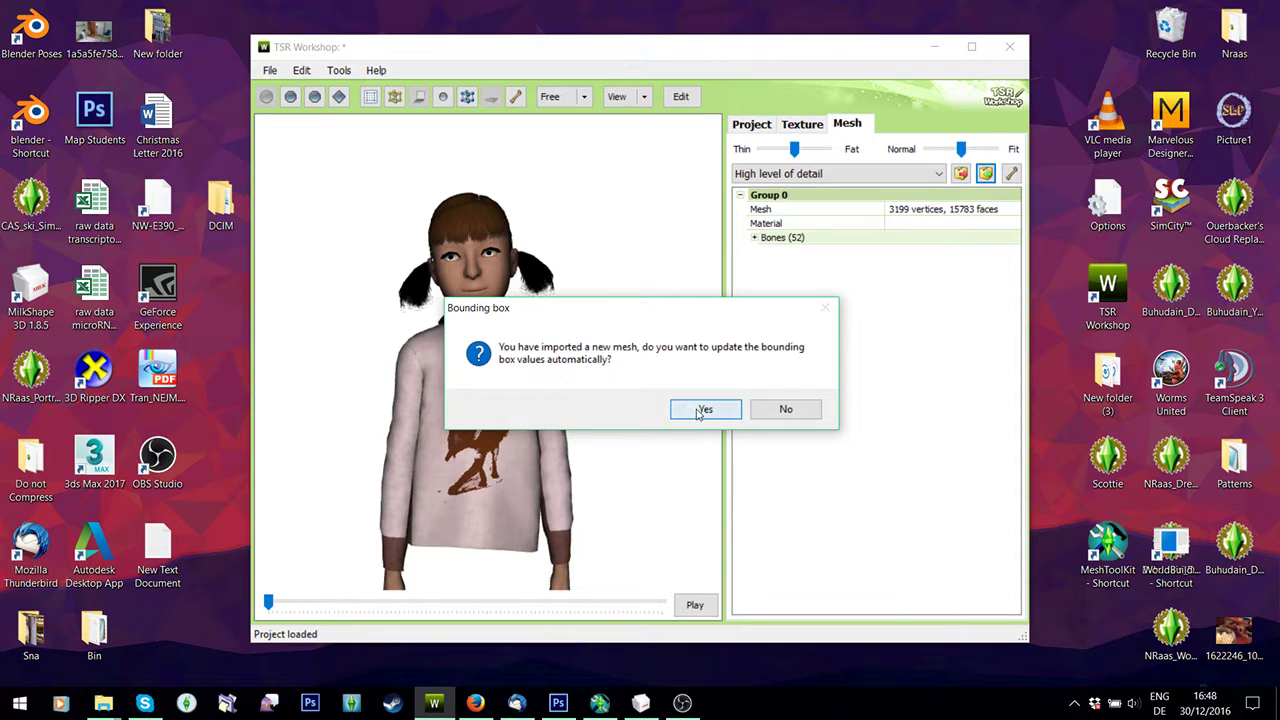
left_click(704, 411)
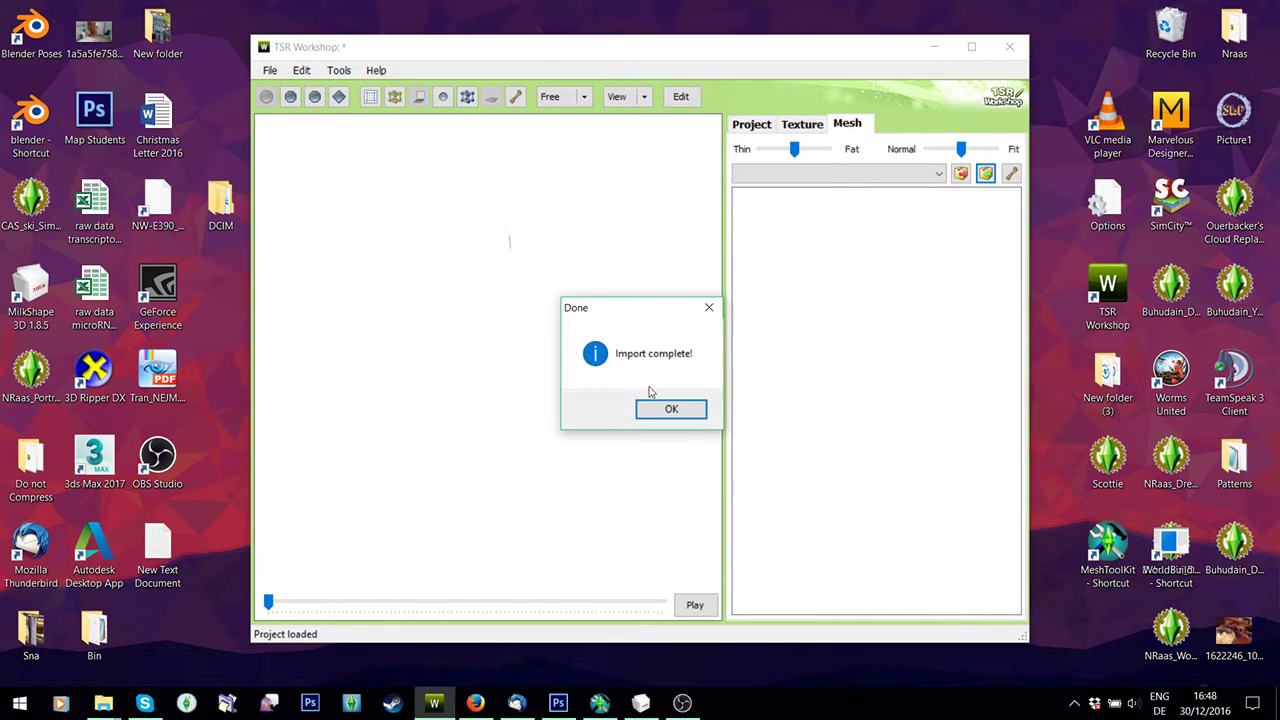
left_click(665, 408)
left_click_drag(468, 314, 500, 420)
scroll(509, 457, "up", 2)
scroll(531, 419, "down", 1)
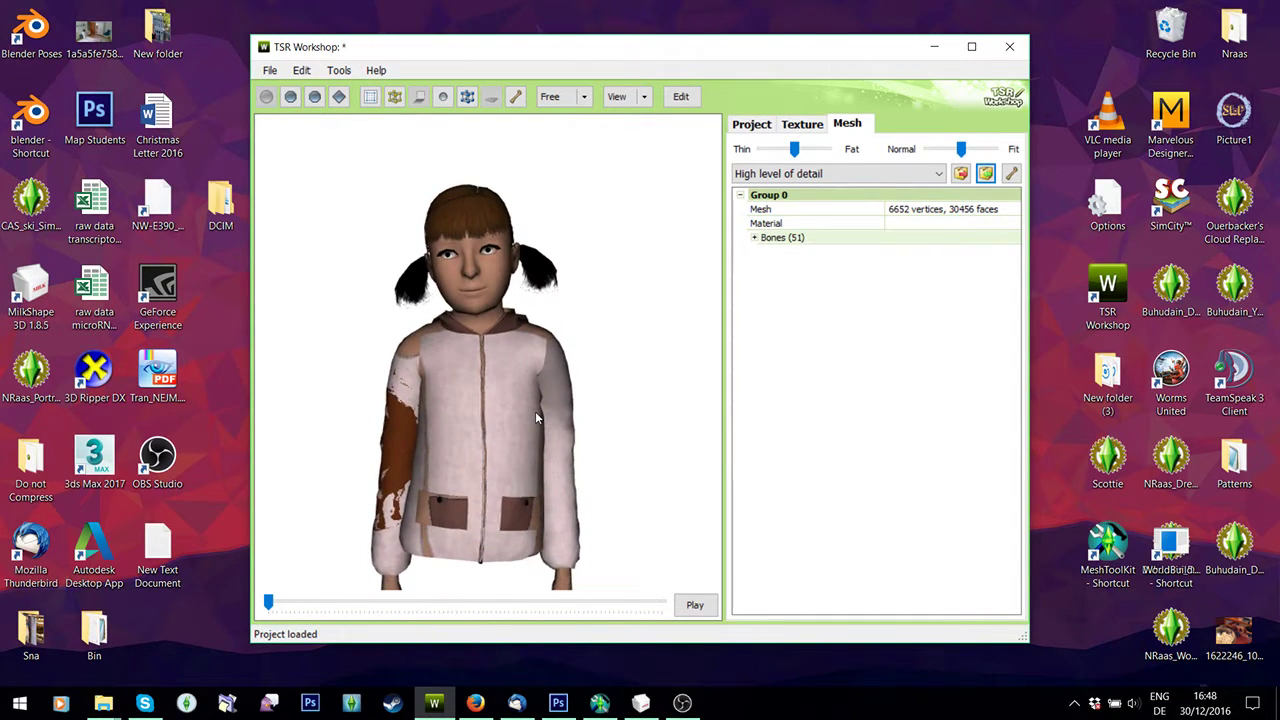
Replace the Overlay texture with OPuff2, adding a badge to the jacket's chest
left_click(805, 126)
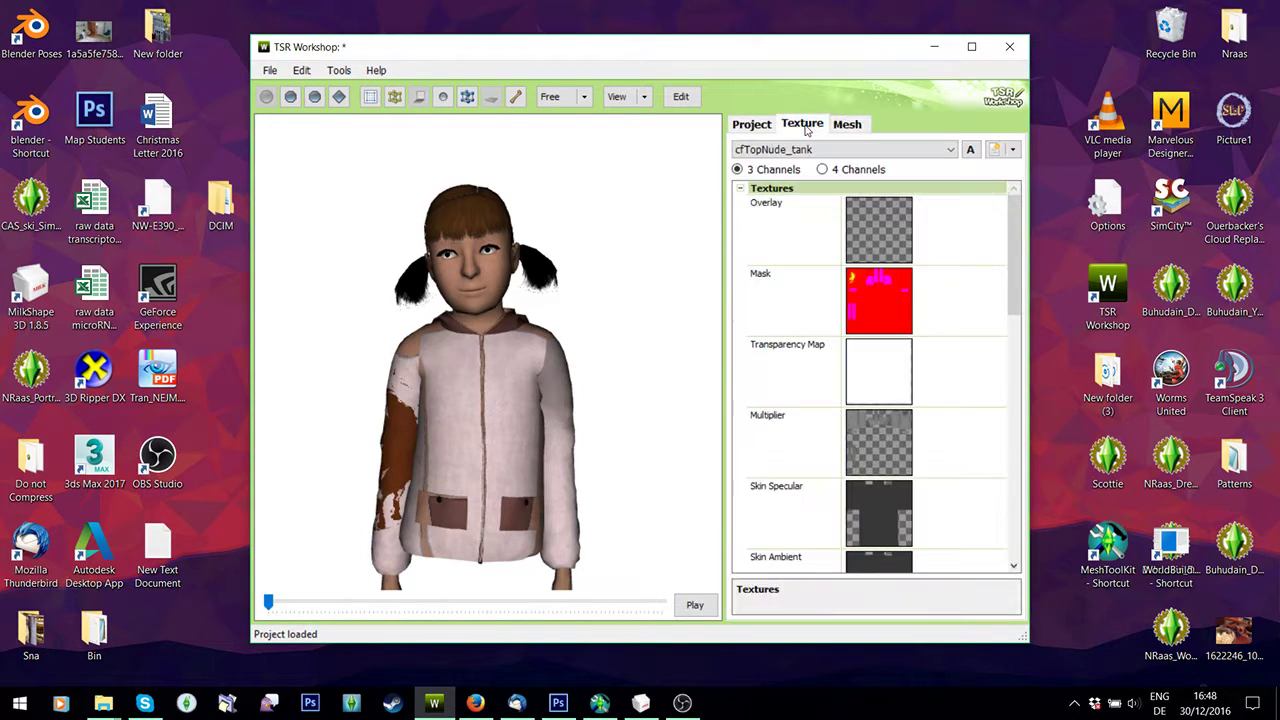
left_click(990, 221)
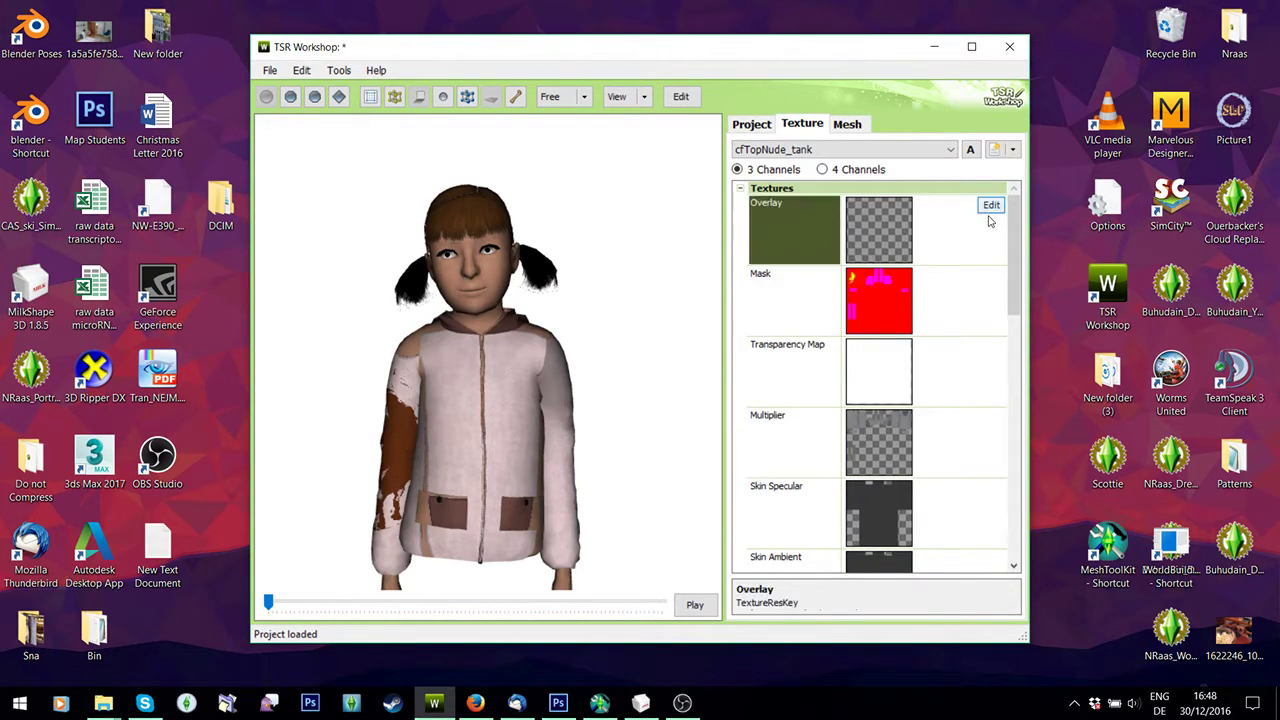
left_click(991, 205)
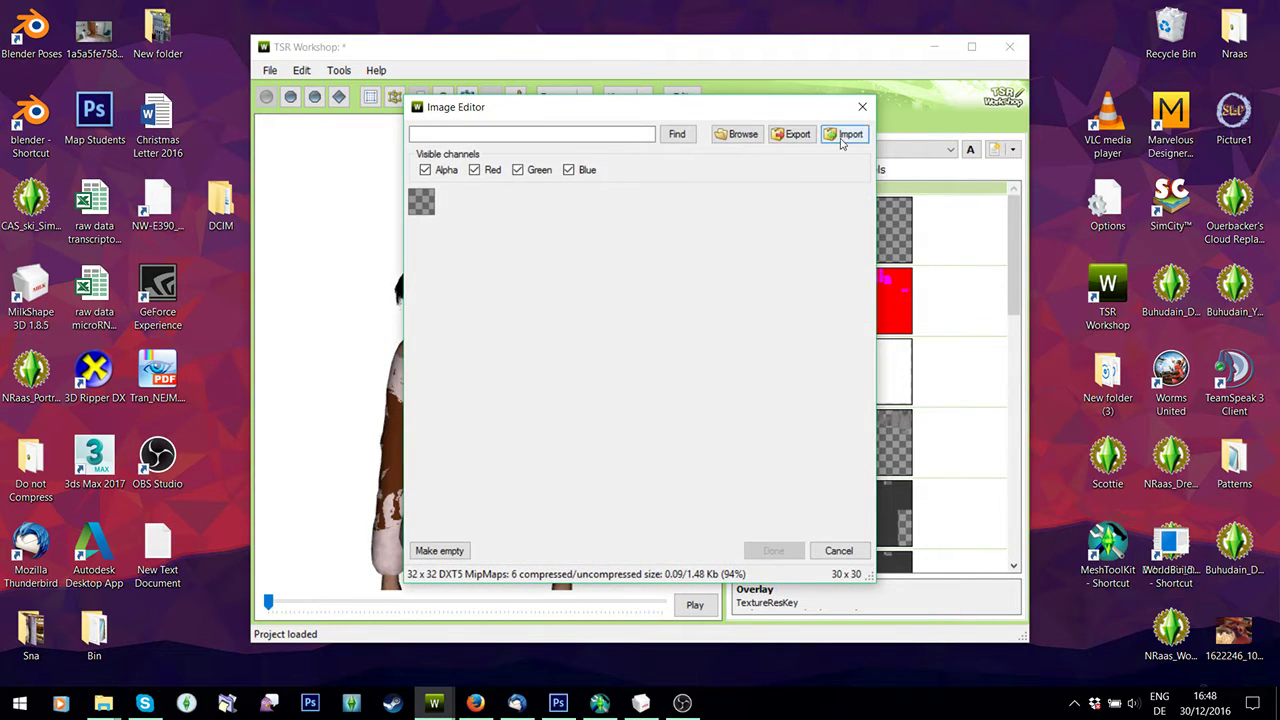
left_click(843, 134)
scroll(740, 277, "down", 3)
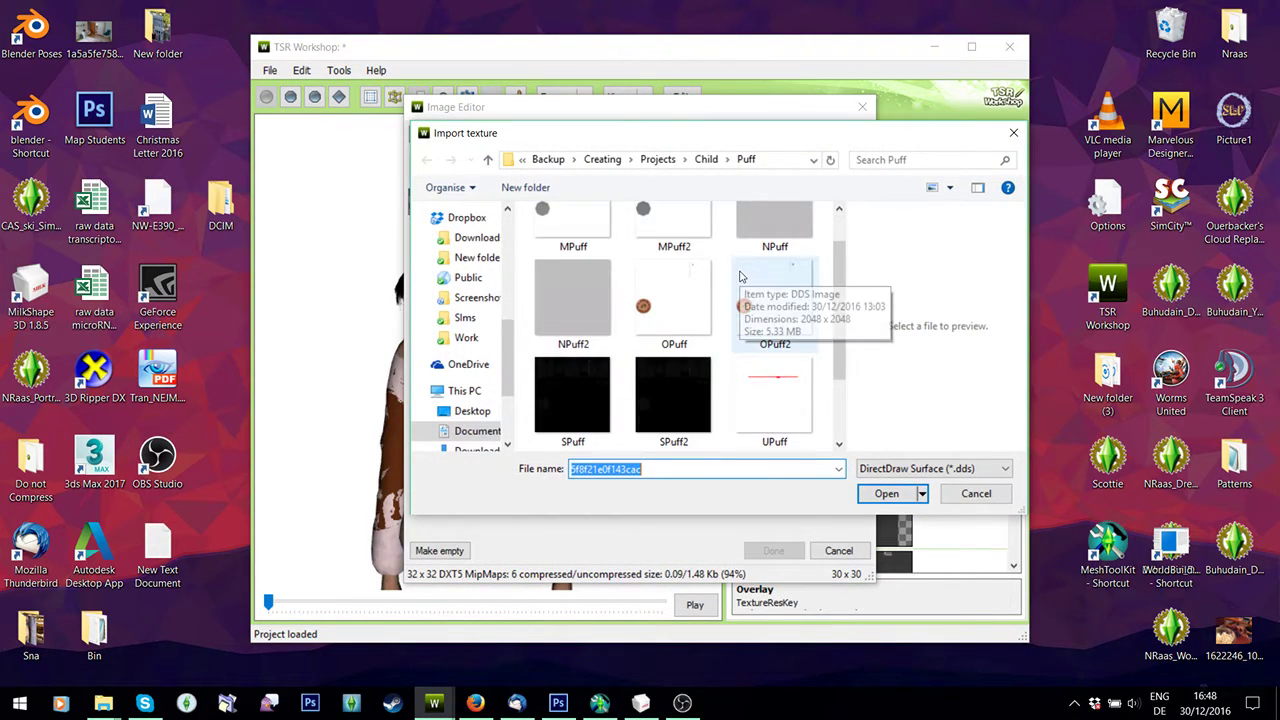
double_click(806, 214)
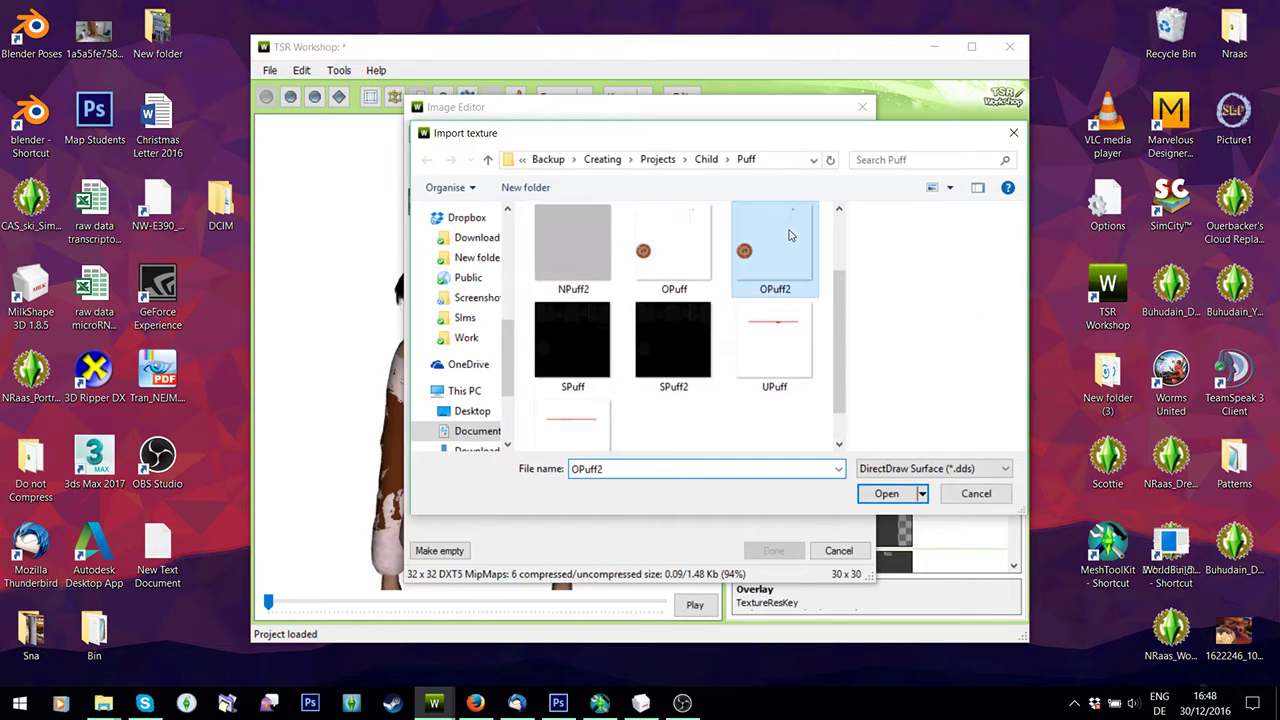
left_click(773, 550)
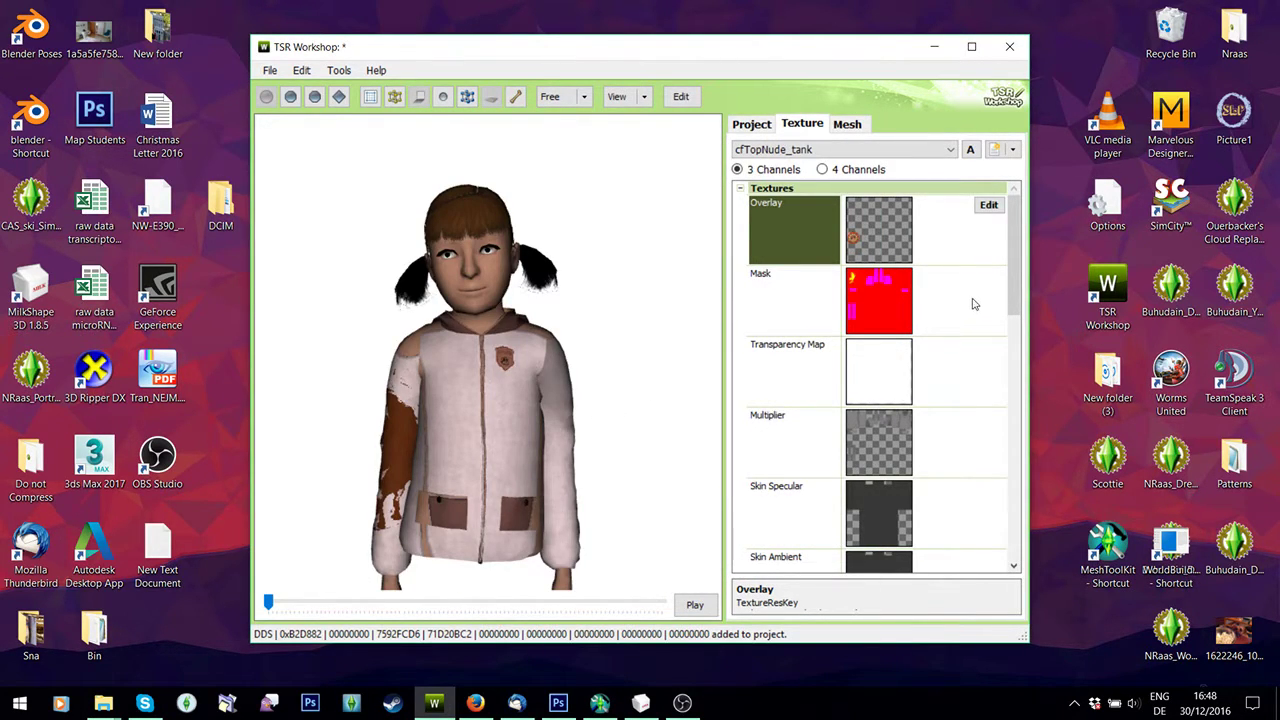
left_click(971, 300)
Replace the Mask texture with UPuff2
left_click(988, 275)
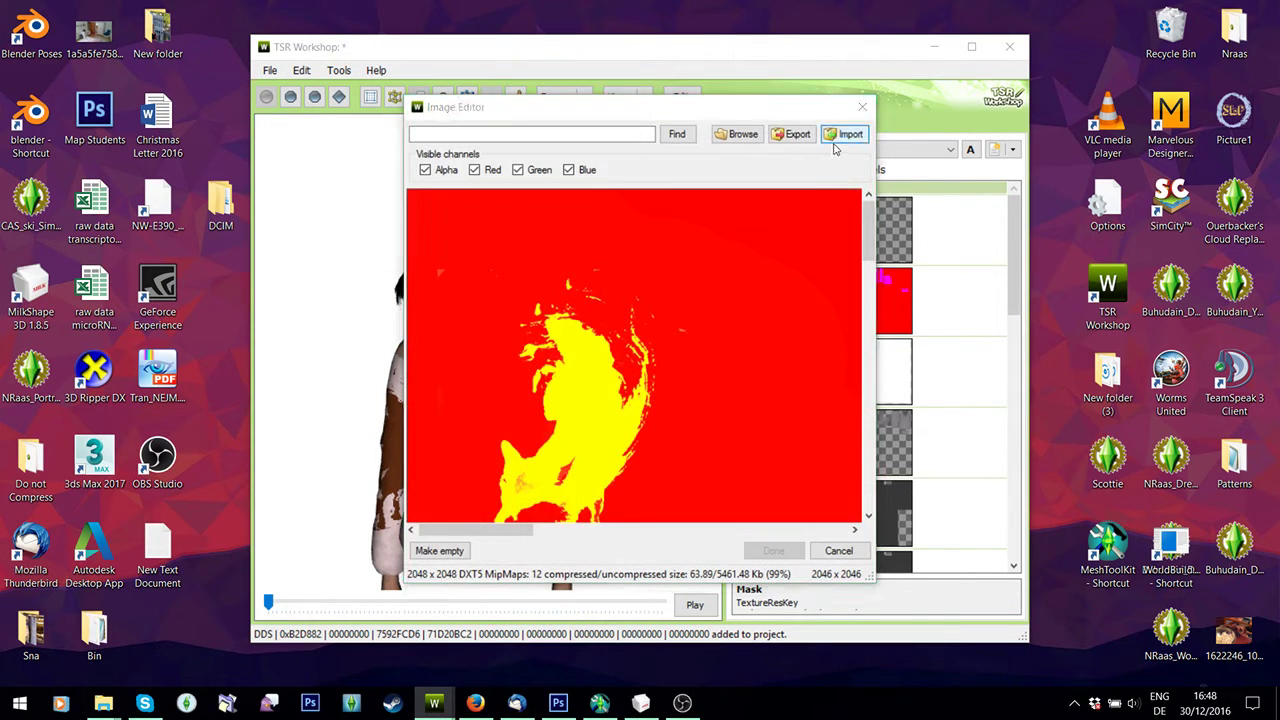
left_click(849, 134)
scroll(760, 310, "down", 5)
double_click(588, 428)
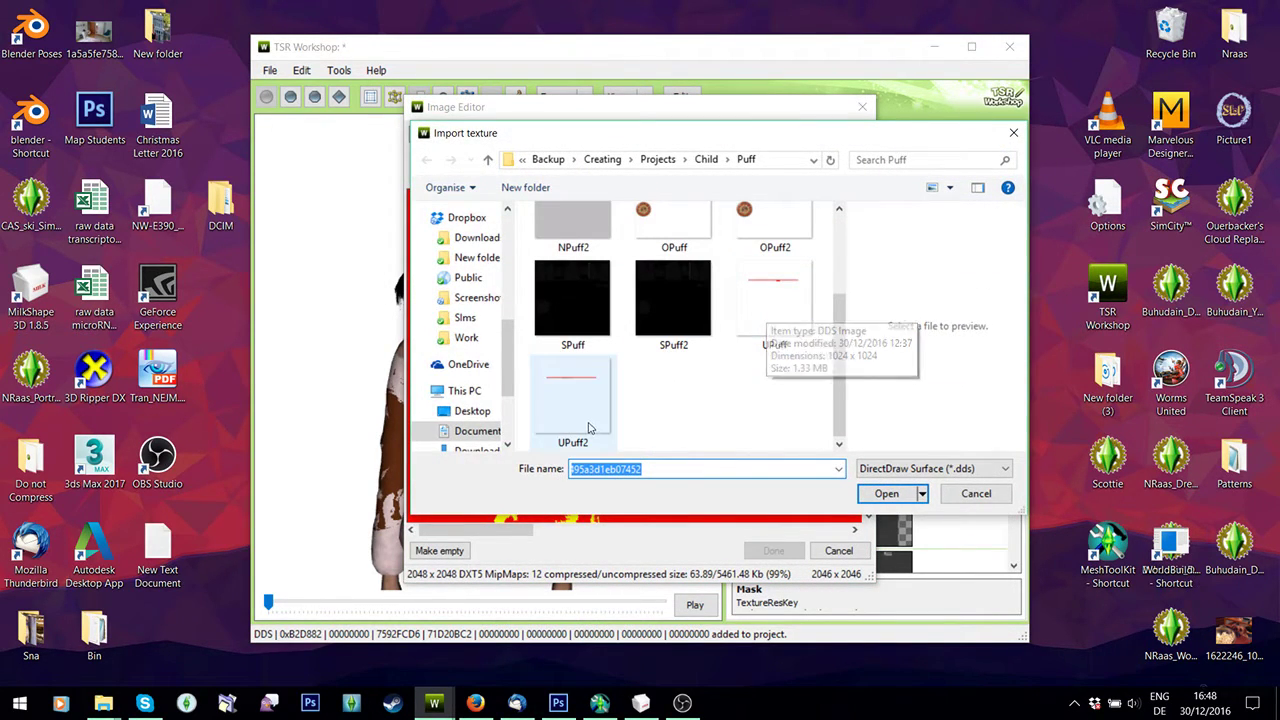
left_click(771, 550)
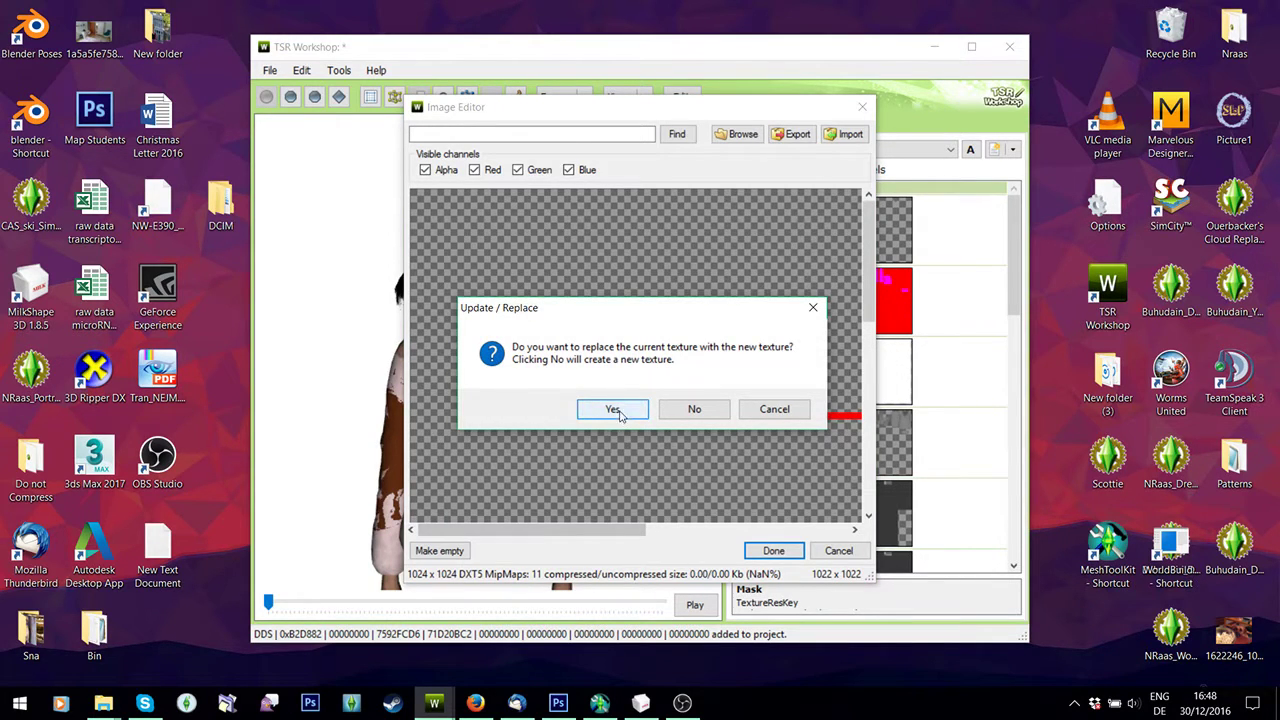
left_click_drag(648, 318, 658, 284)
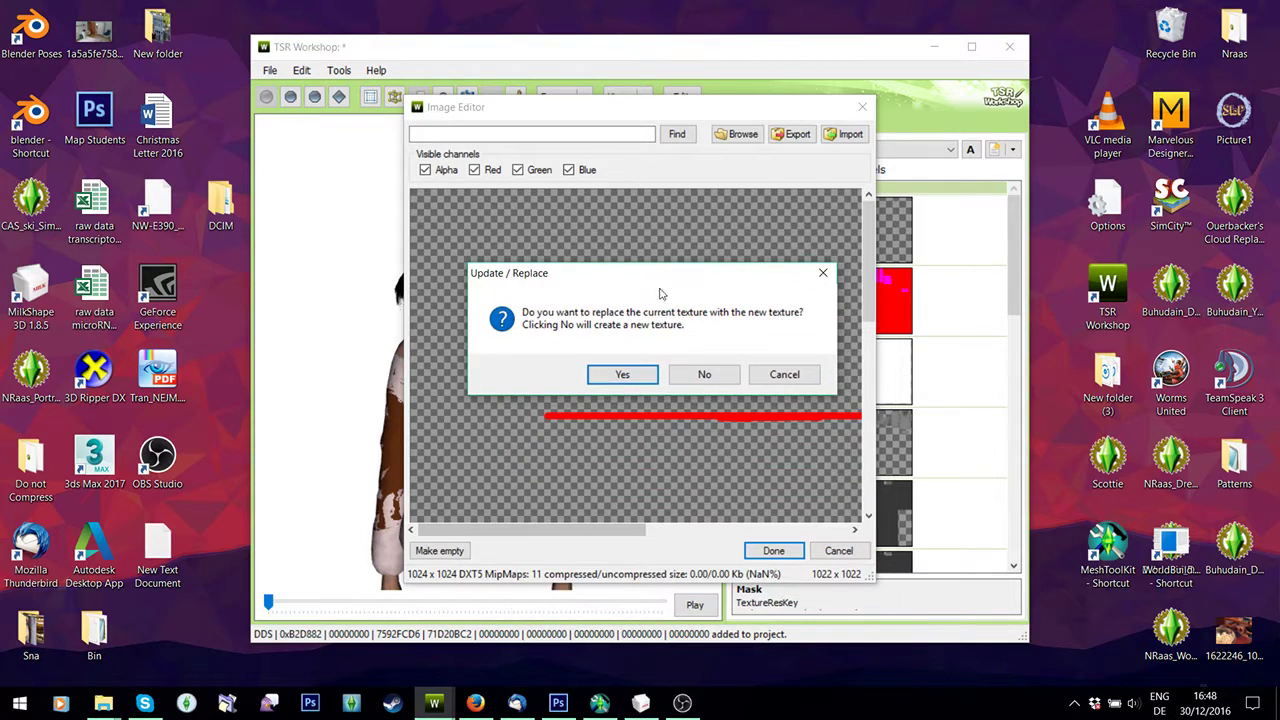
left_click(622, 374)
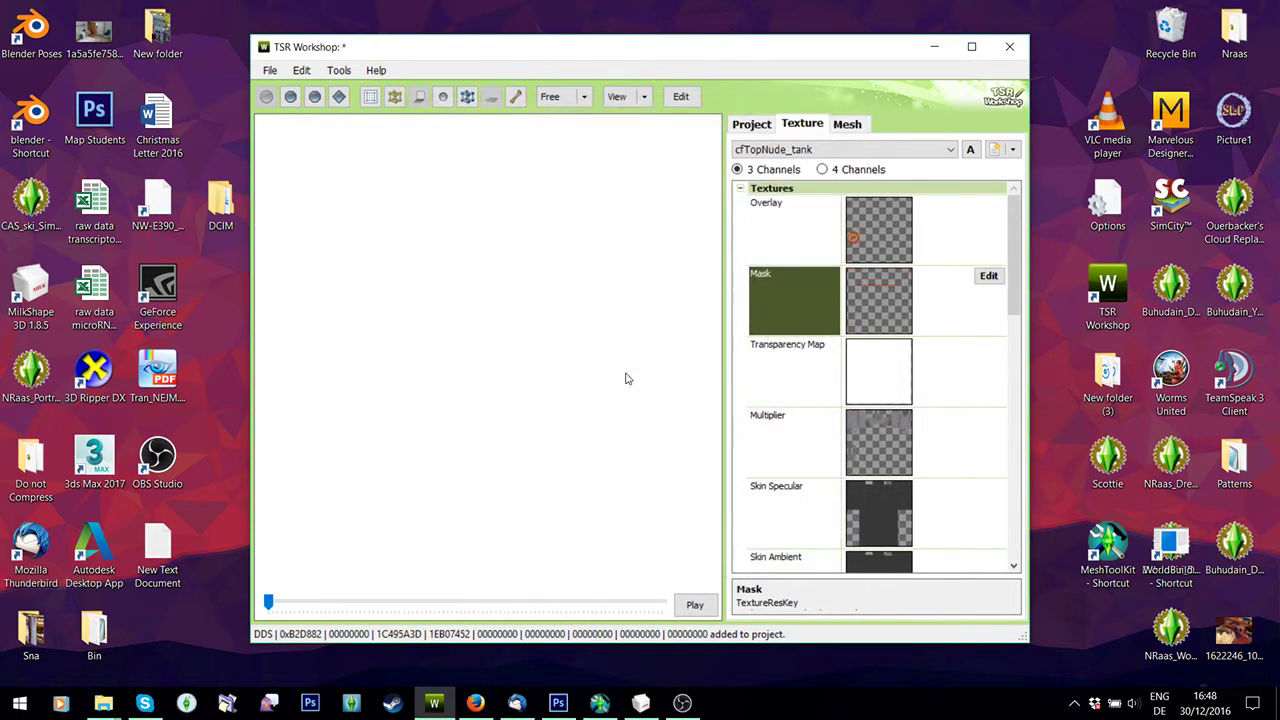
Replace the Multiplier texture with MPuff2
left_click(996, 447)
left_click(988, 418)
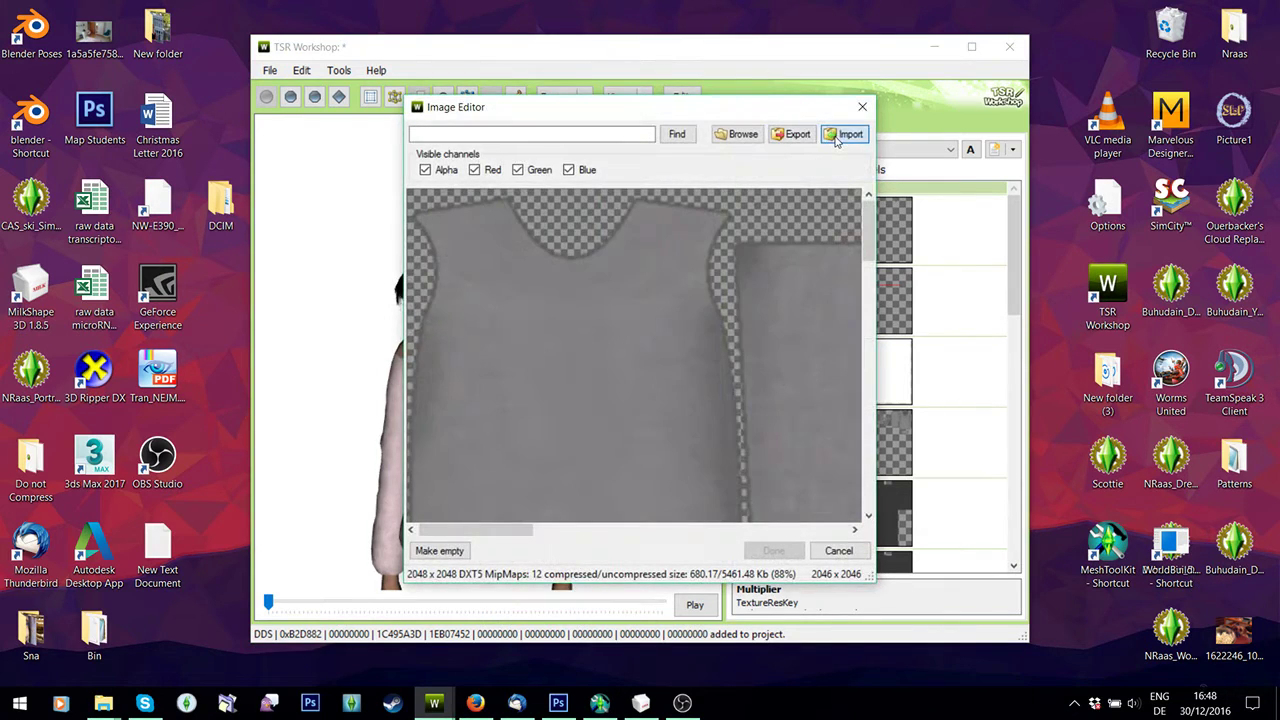
left_click(846, 131)
double_click(673, 250)
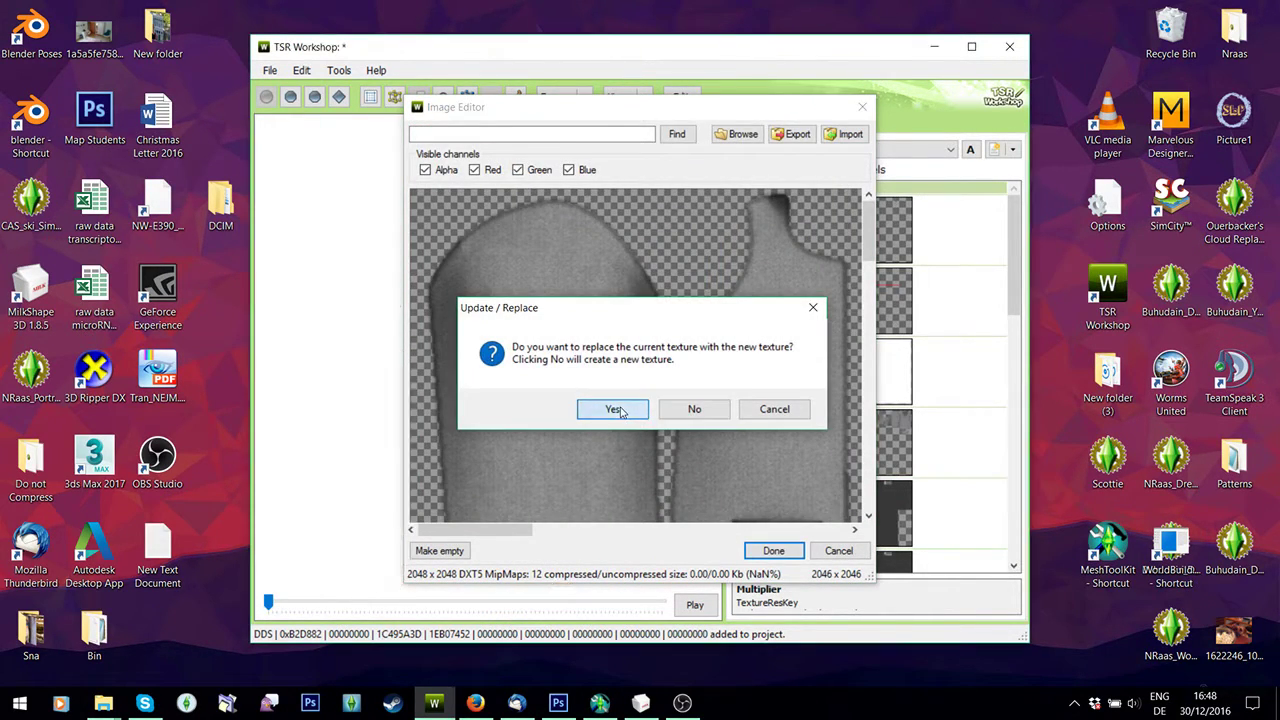
left_click(615, 408)
Replace the Clothing Specular texture with SPuff2
scroll(900, 313, "down", 3)
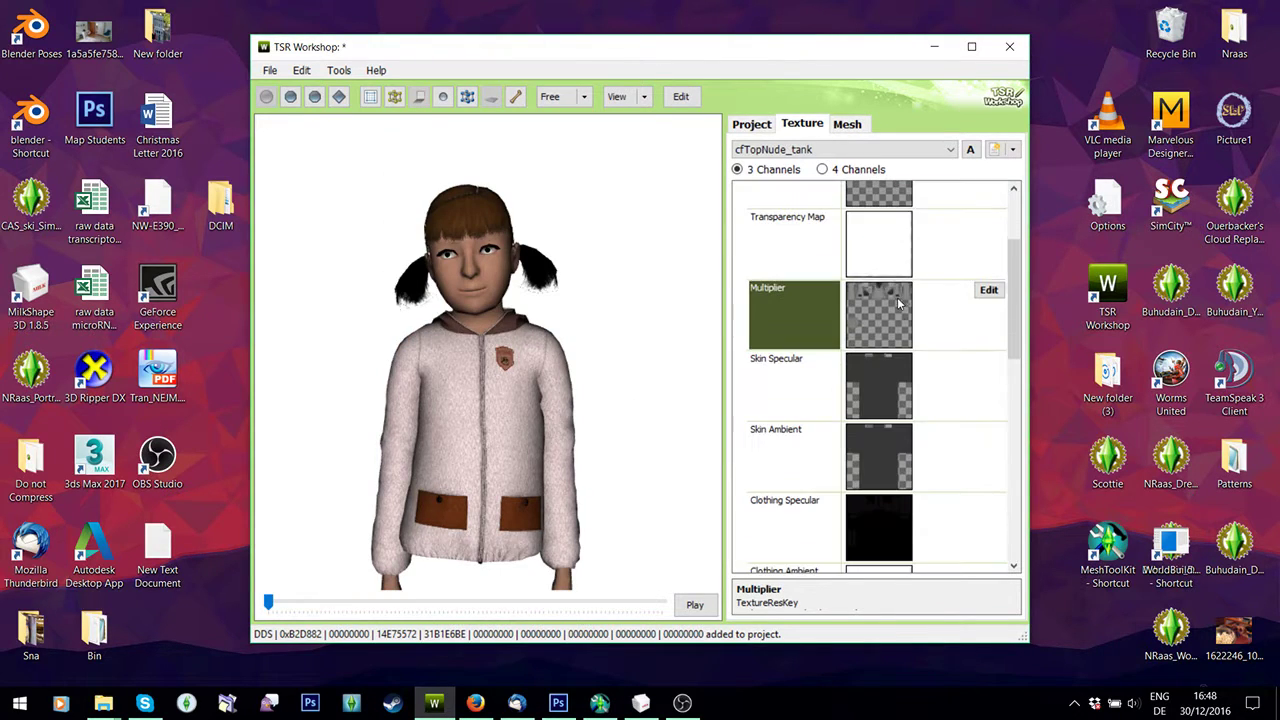
left_click(951, 420)
left_click(989, 418)
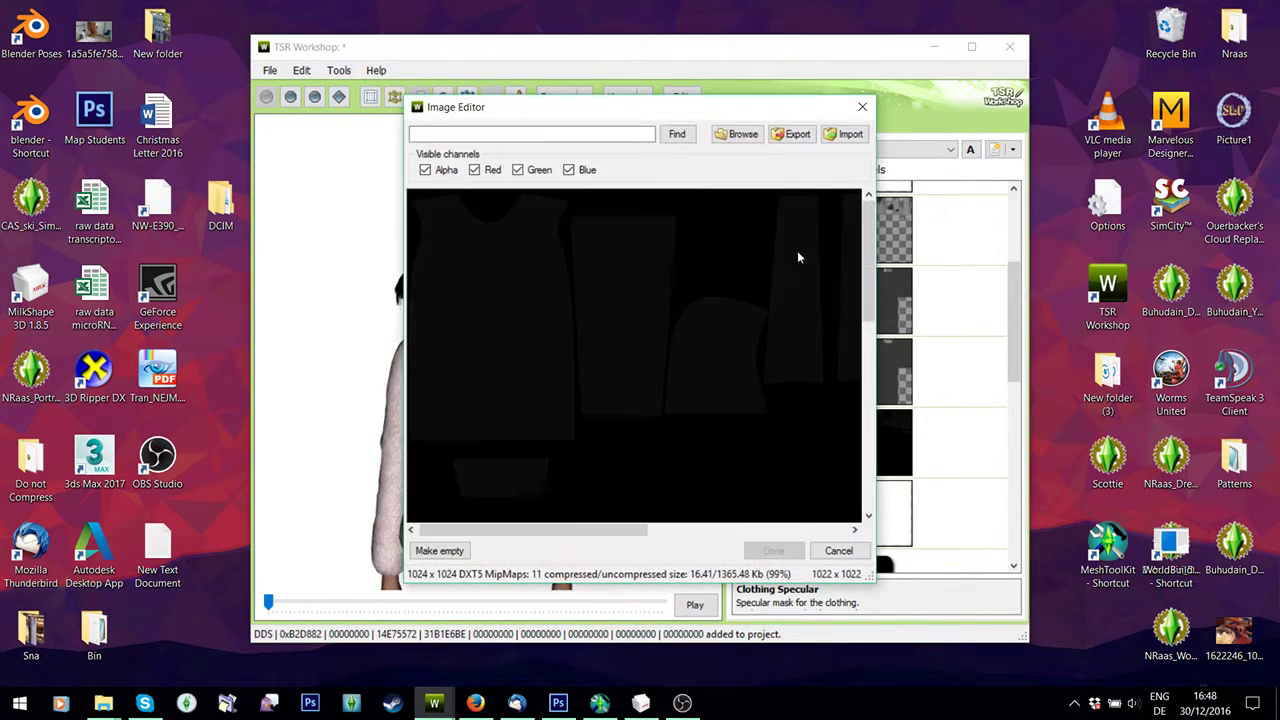
left_click(832, 140)
scroll(710, 345, "down", 1)
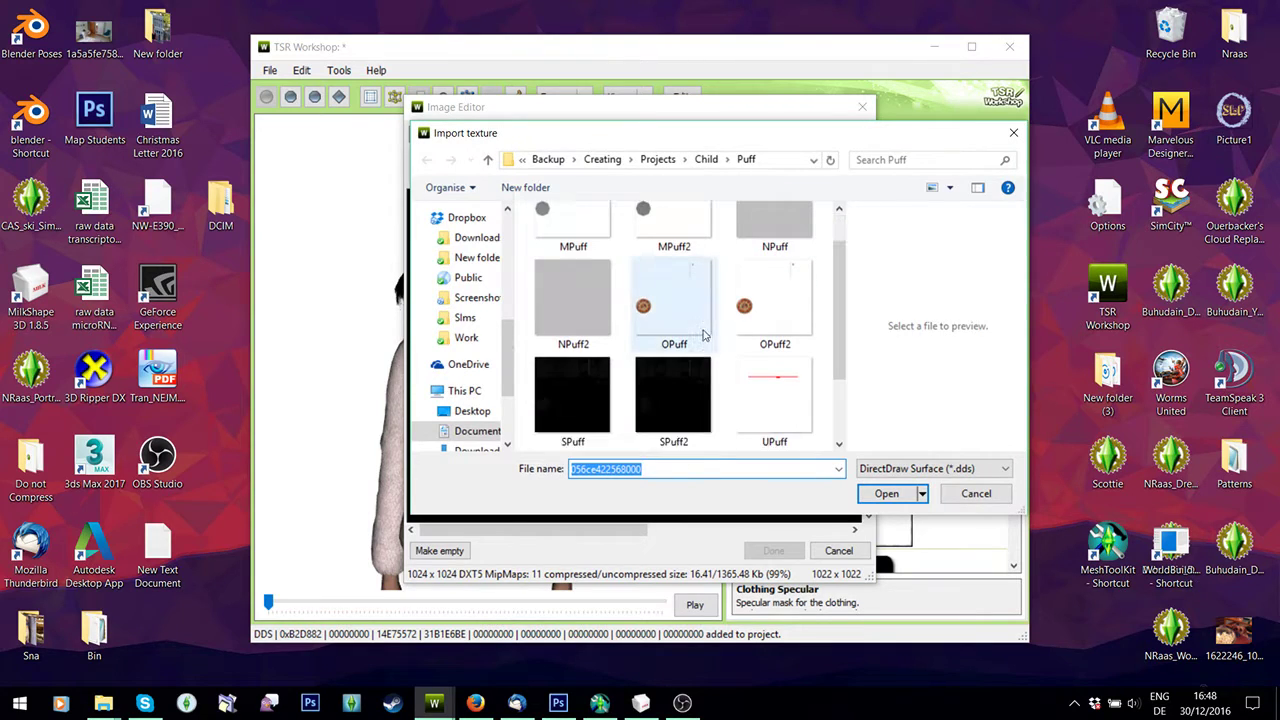
double_click(695, 316)
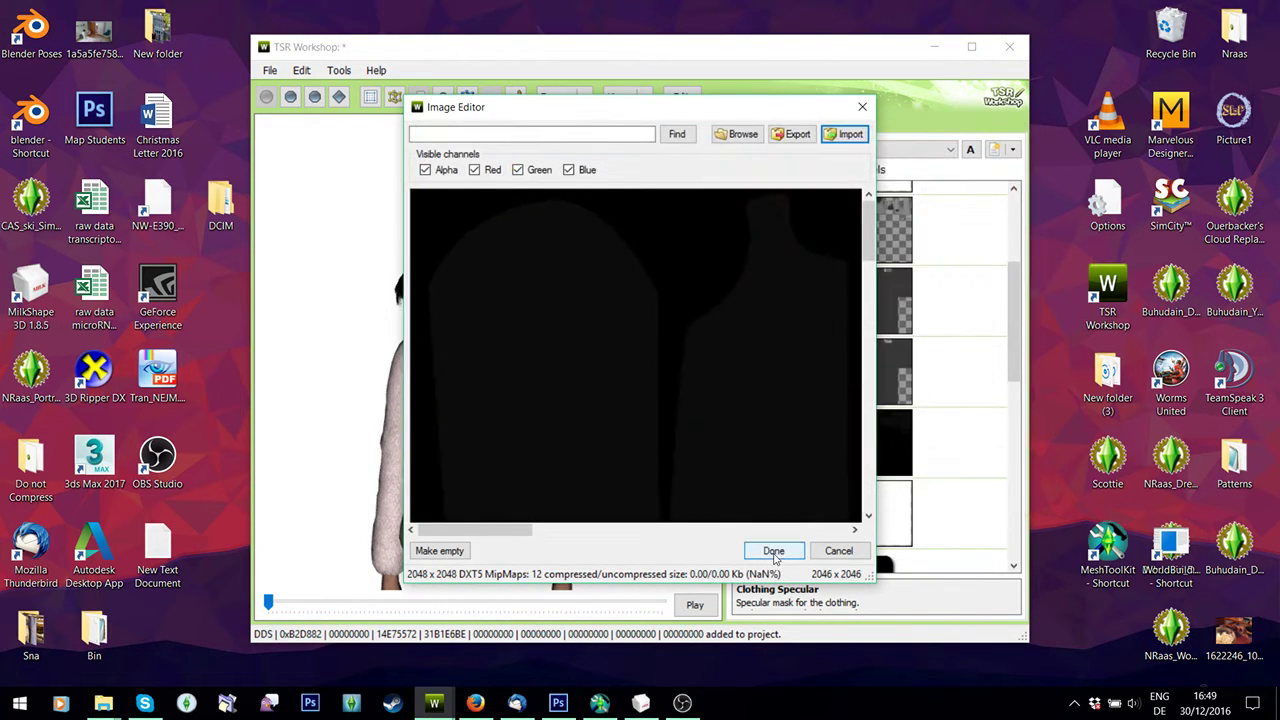
left_click(620, 412)
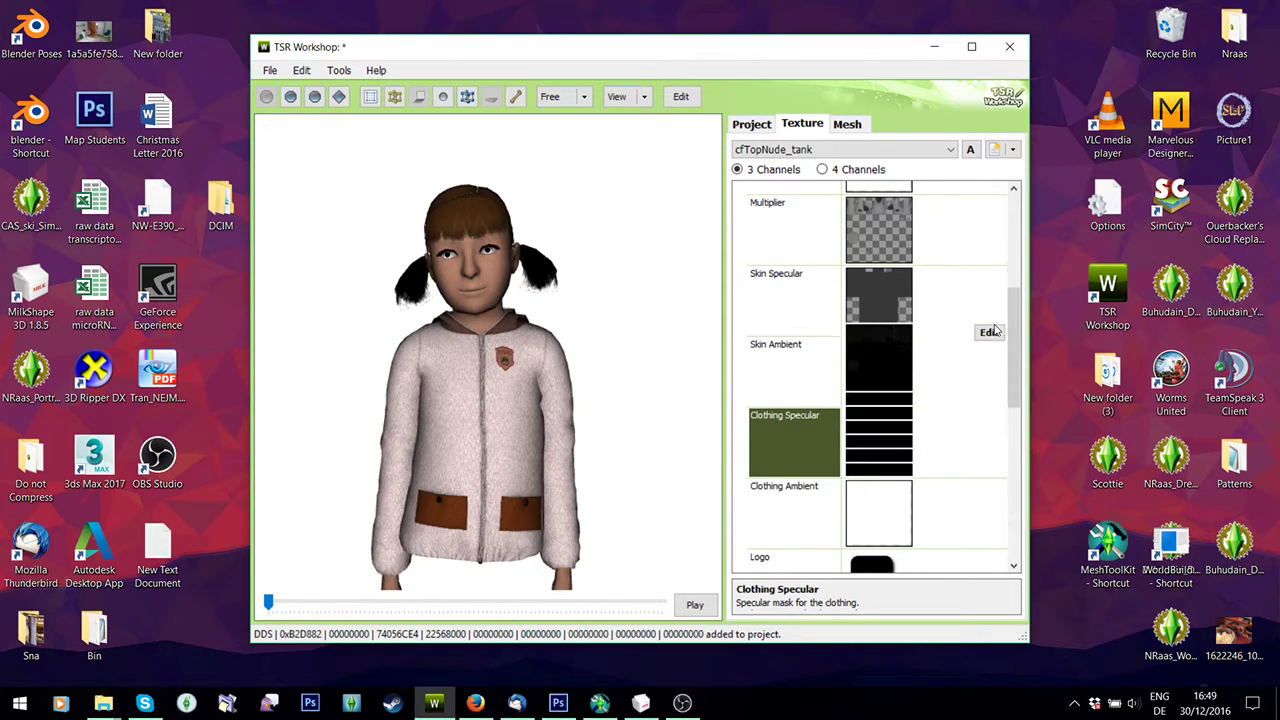
Switch the jacket to 4 channels so Pattern D is enabled
scroll(985, 340, "down", 6)
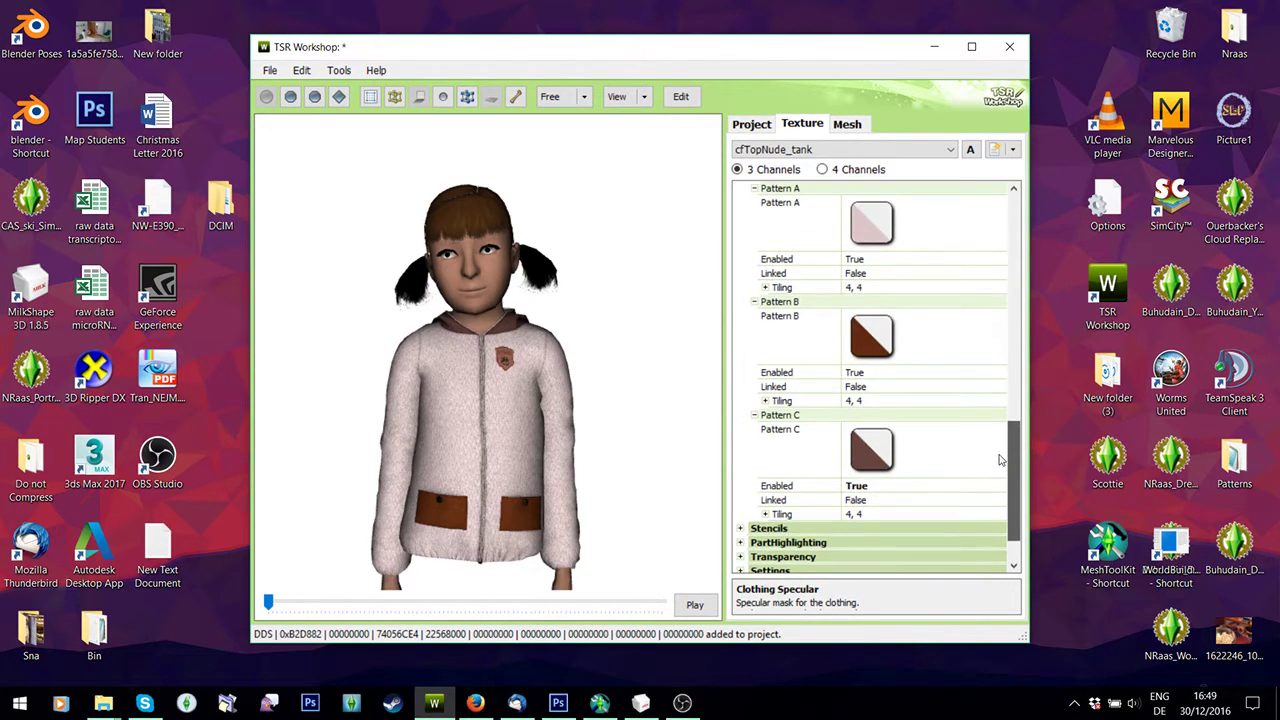
left_click(824, 170)
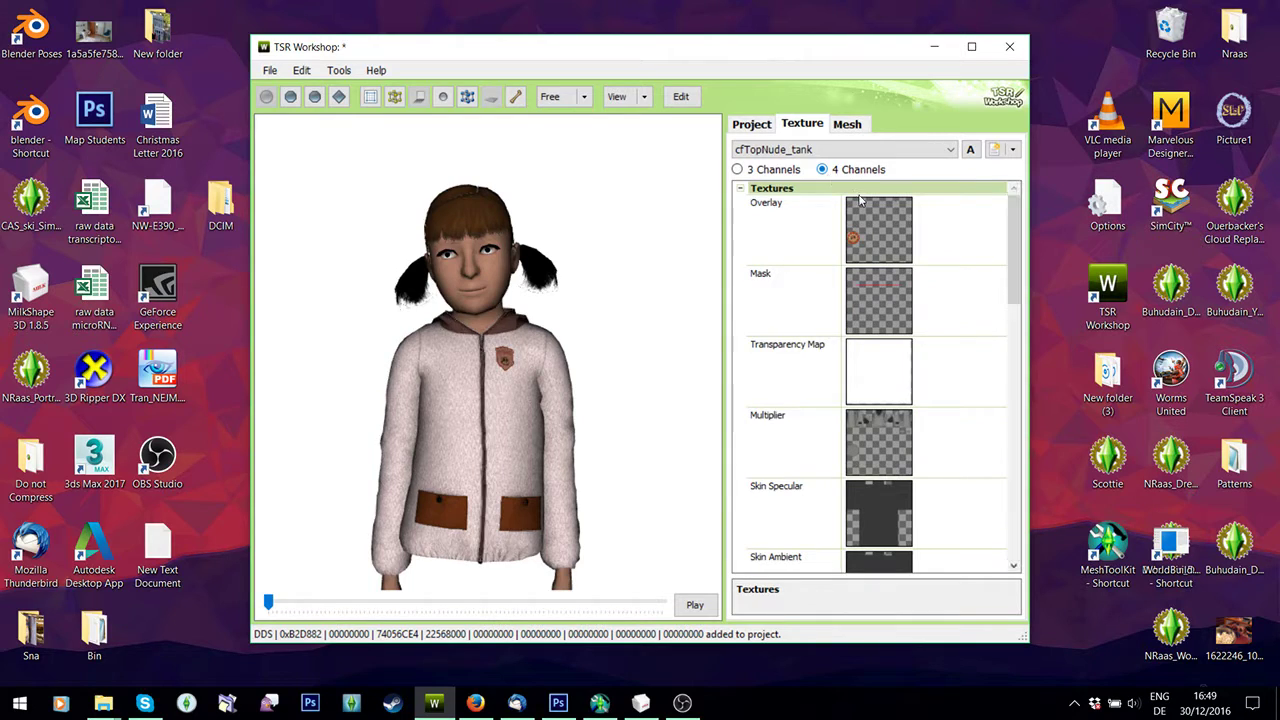
left_click_drag(1007, 240, 989, 466)
Orbit and zoom the preview to inspect the textured jacket from several angles
mouse_move(592, 346)
left_mouse_down()
mouse_move(340, 344)
mouse_move(592, 363)
left_mouse_up()
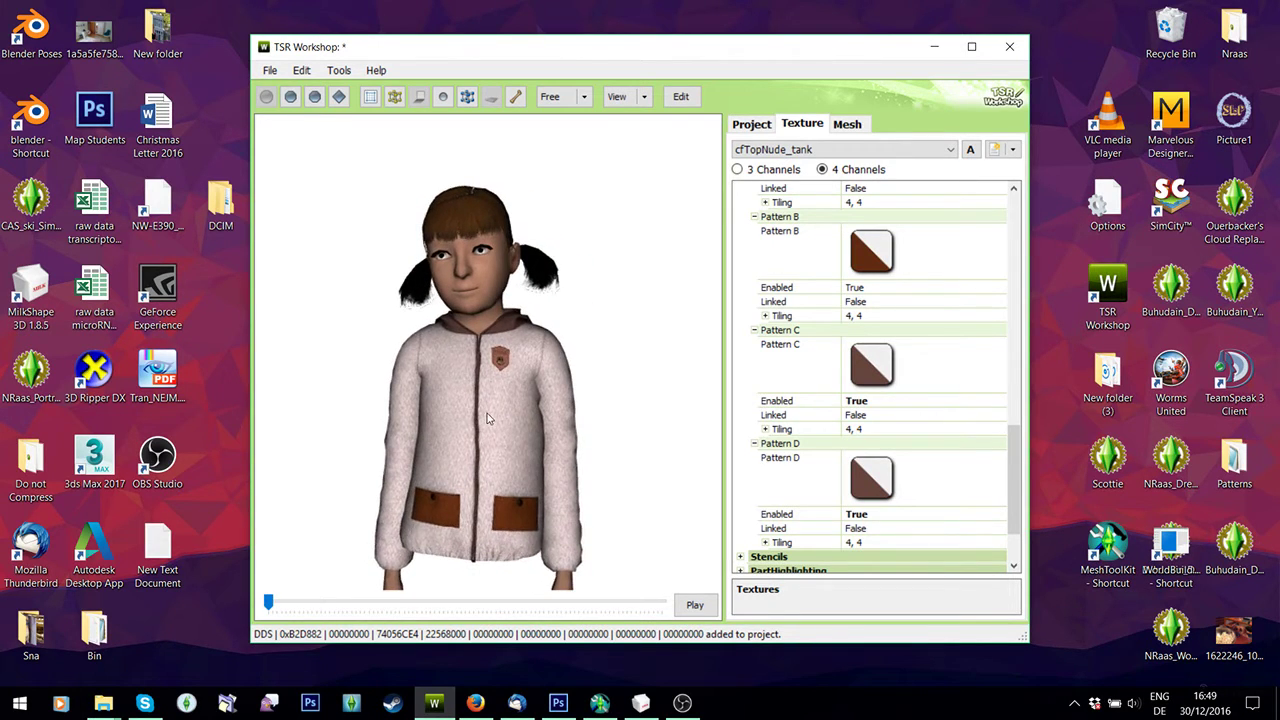
scroll(592, 363, "up", 3)
scroll(560, 363, "down", 2)
scroll(600, 400, "up", 2)
left_click_drag(627, 431, 411, 417)
left_click_drag(493, 572, 455, 520)
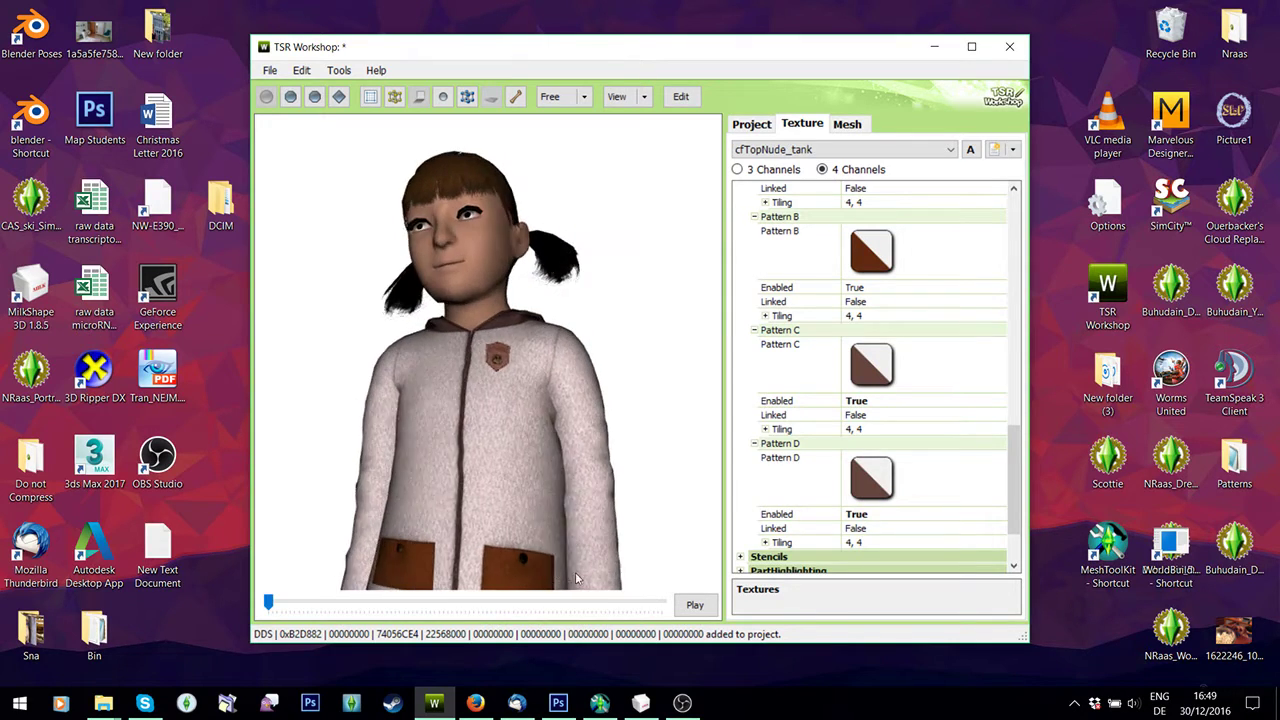
scroll(445, 503, "up", 3)
scroll(445, 503, "up", 5)
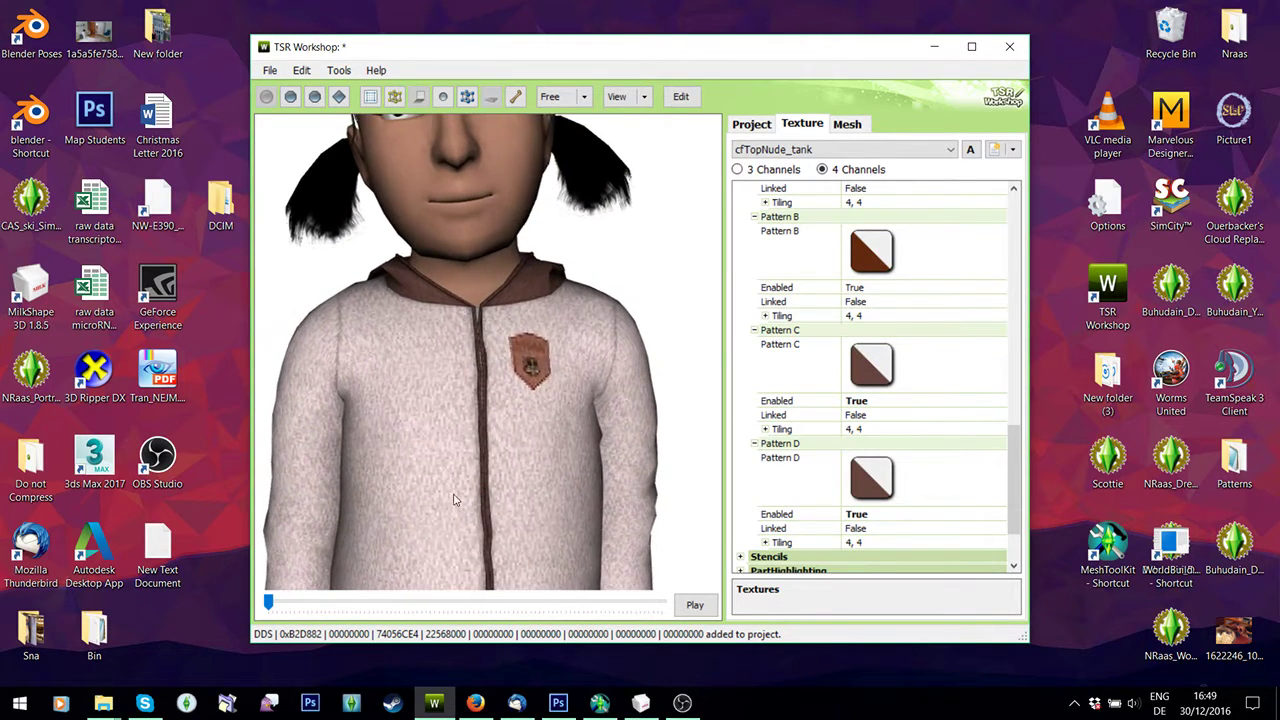
scroll(477, 510, "down", 6)
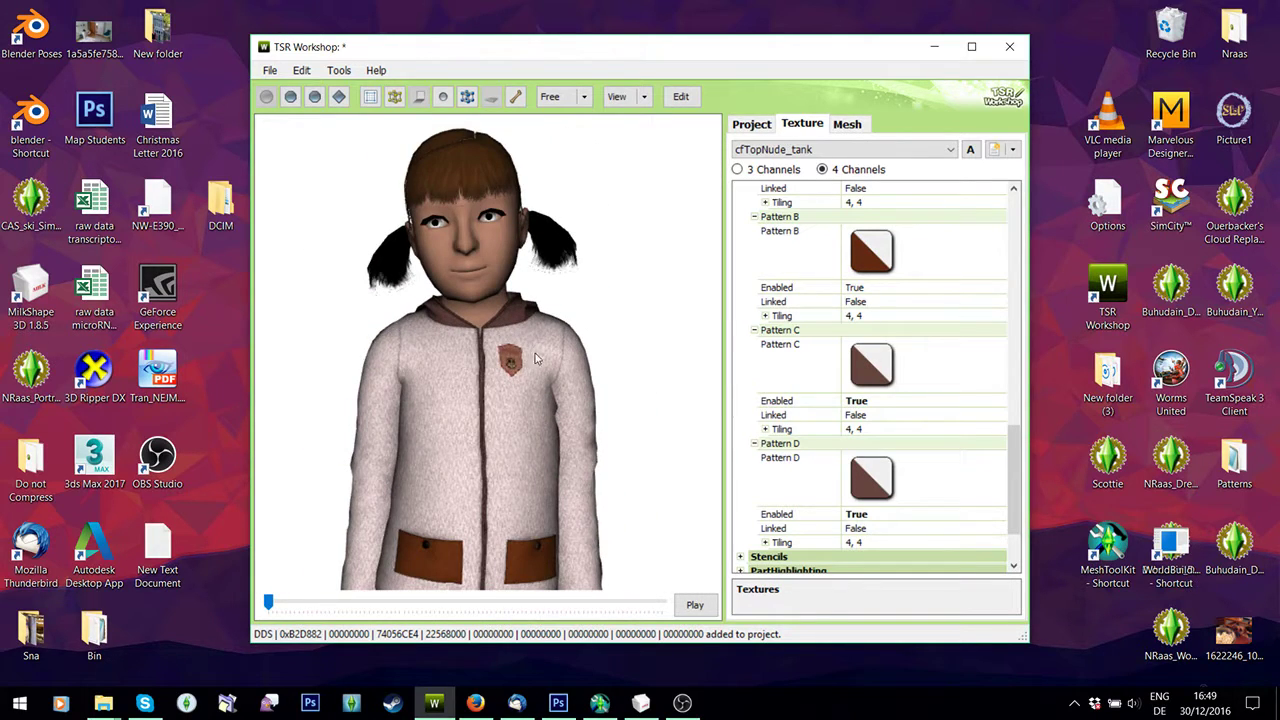
scroll(536, 358, "down", 2)
left_click_drag(482, 405, 440, 380)
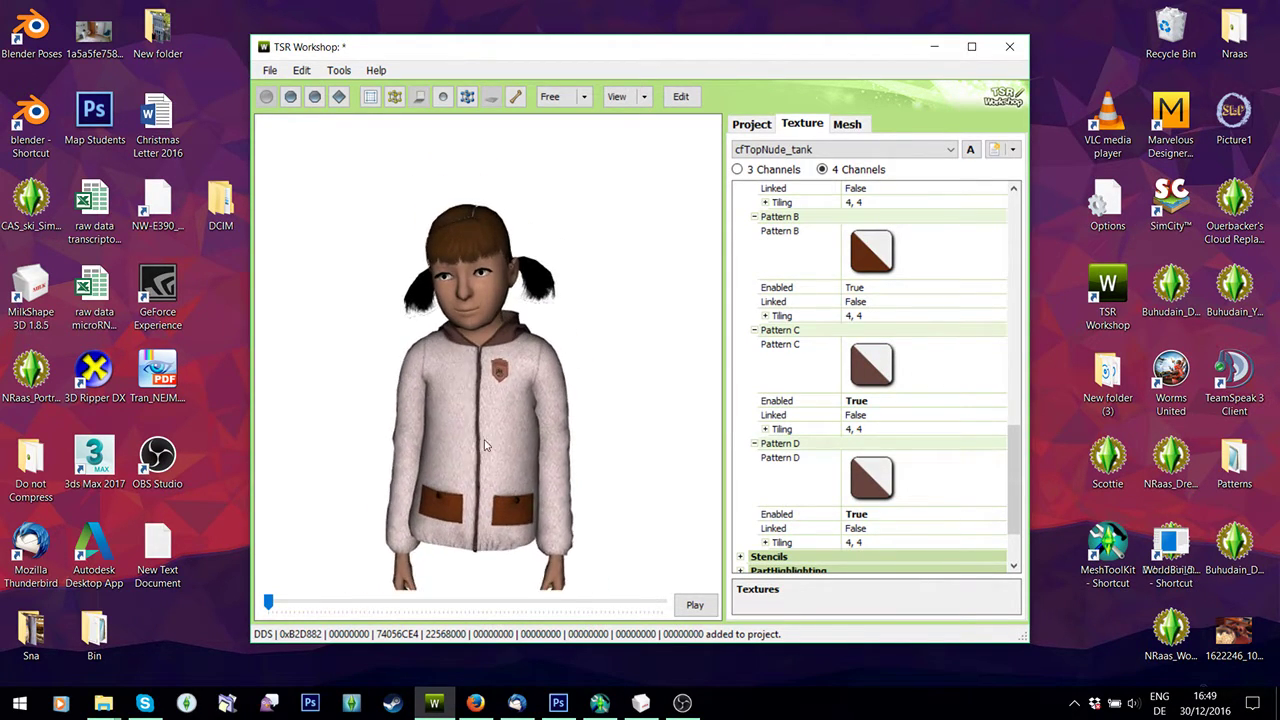
Begin a Sims3Pack export named Puff1 in the Puff folder, then cancel it
left_click(270, 70)
mouse_move(343, 234)
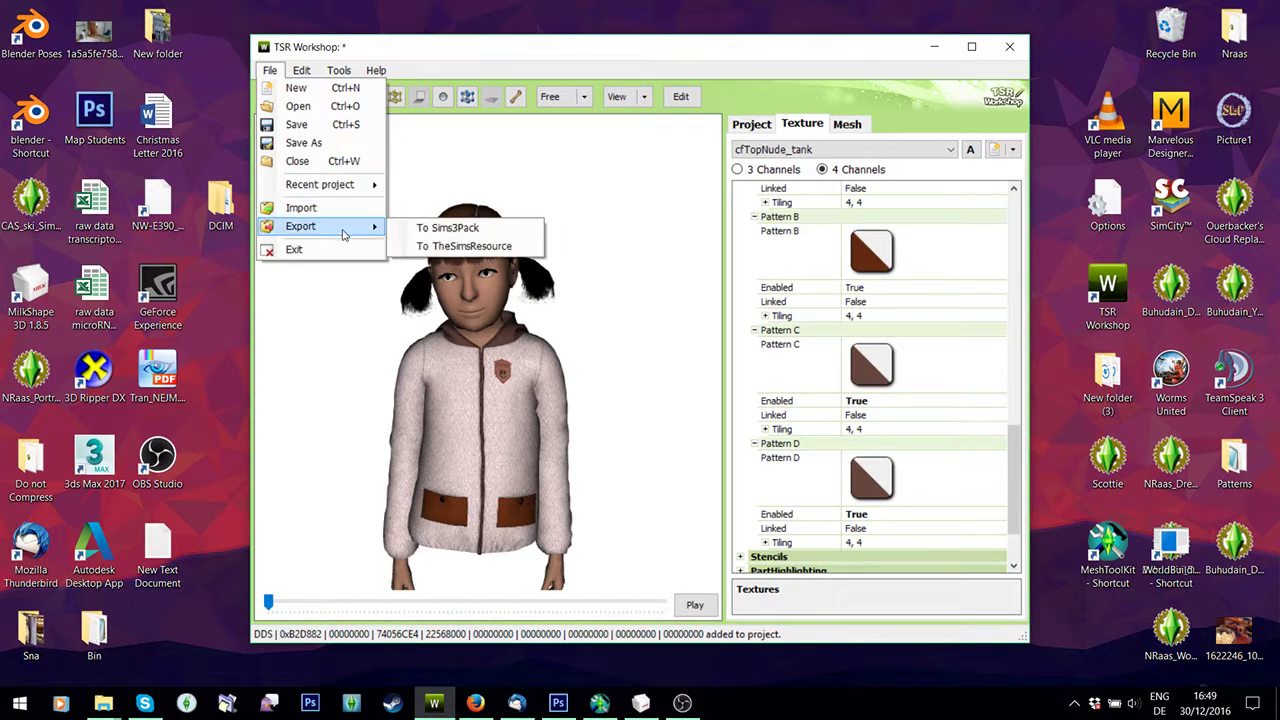
left_click(412, 229)
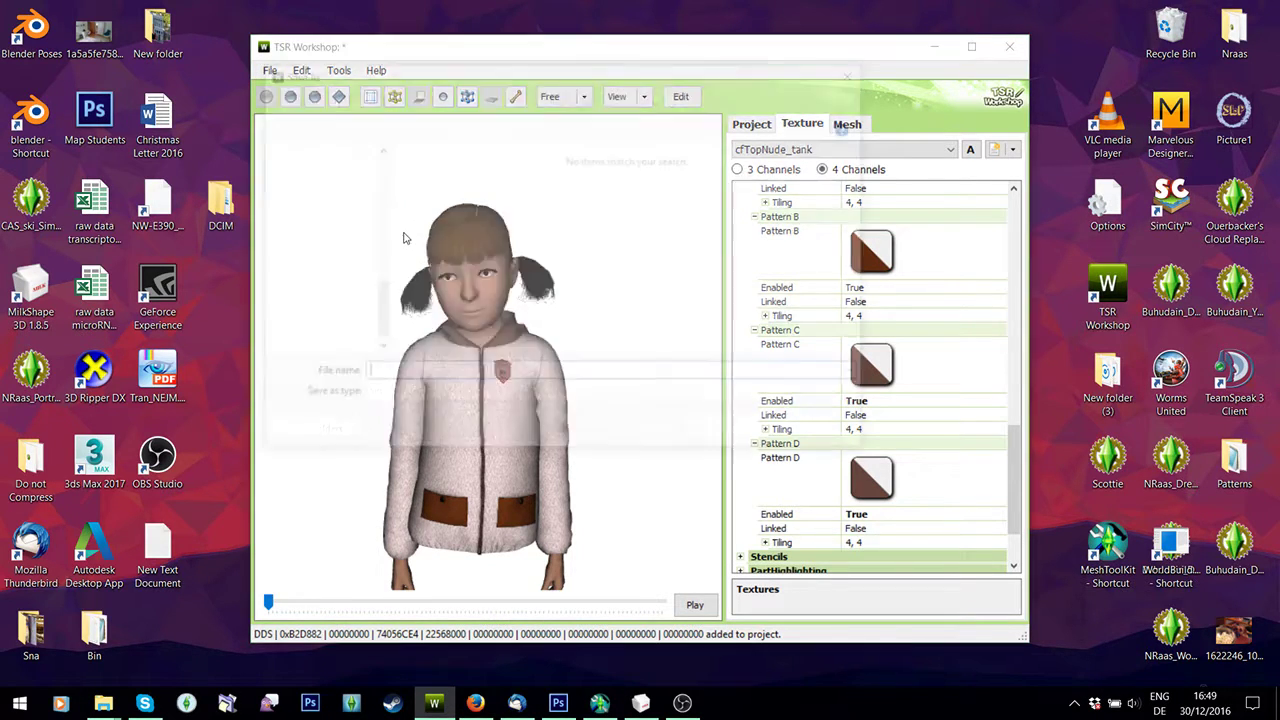
left_click_drag(422, 79, 422, 131)
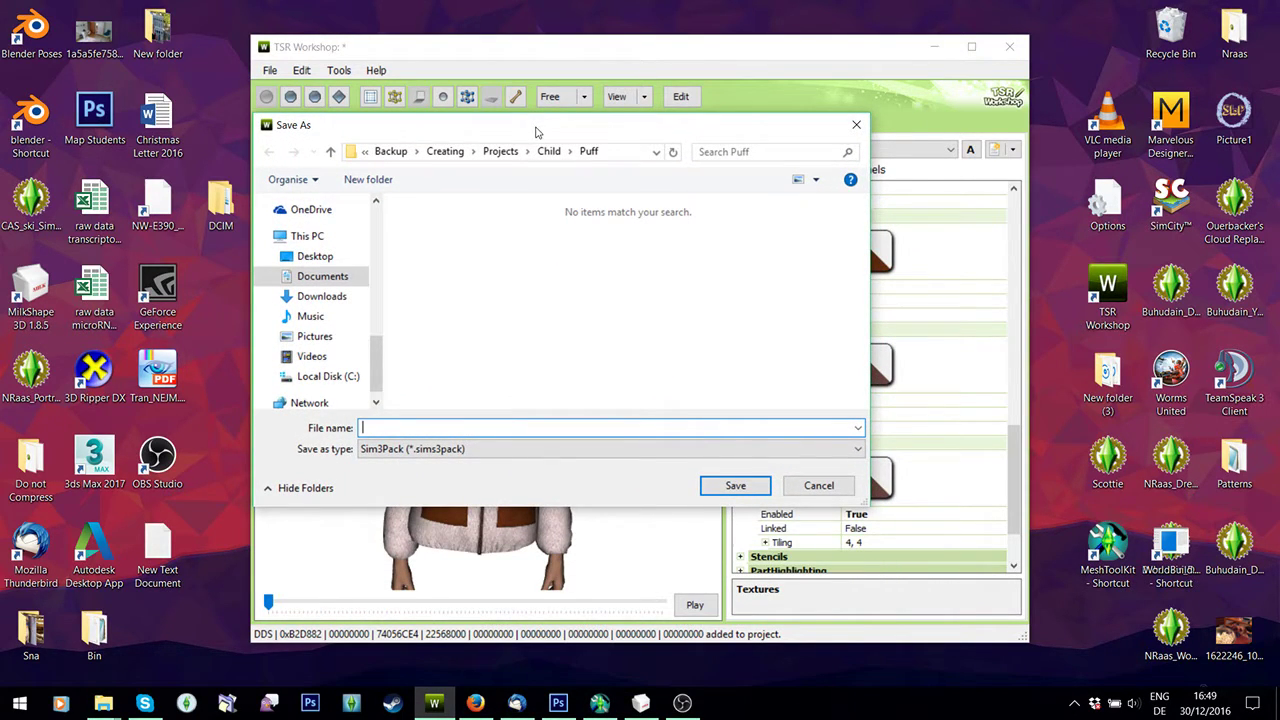
left_click_drag(536, 132, 429, 179)
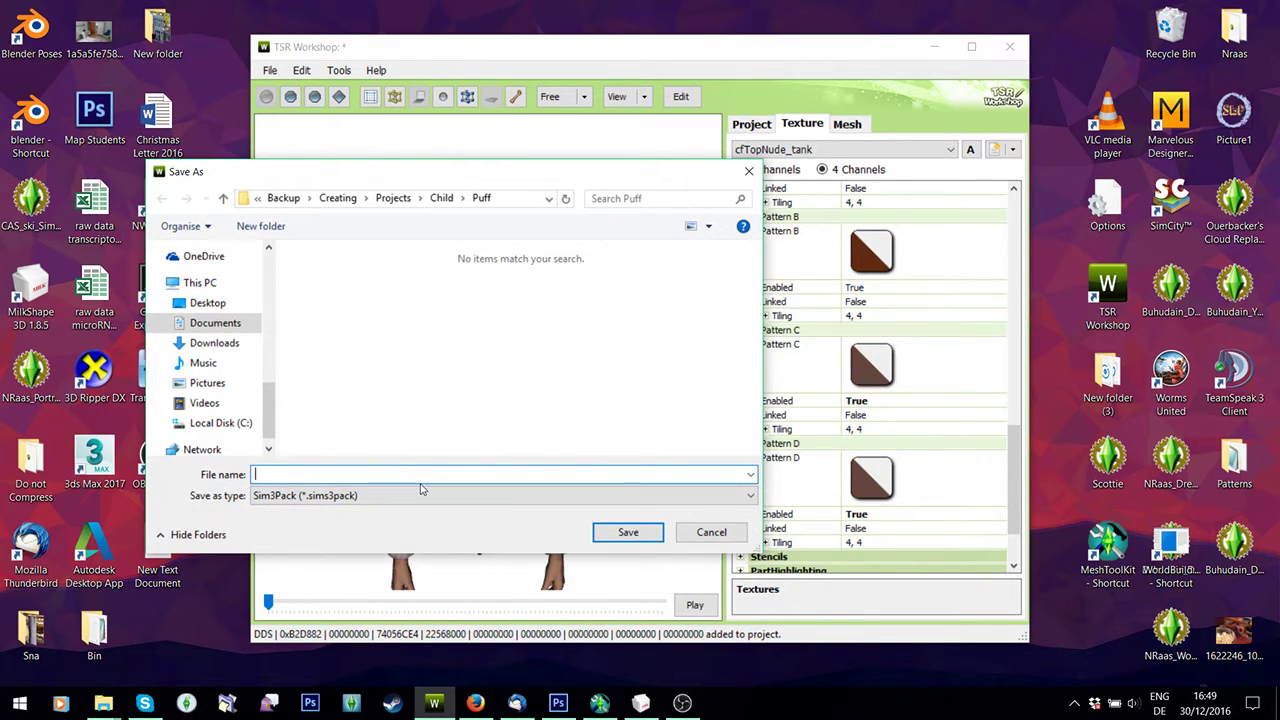
type("Puff1")
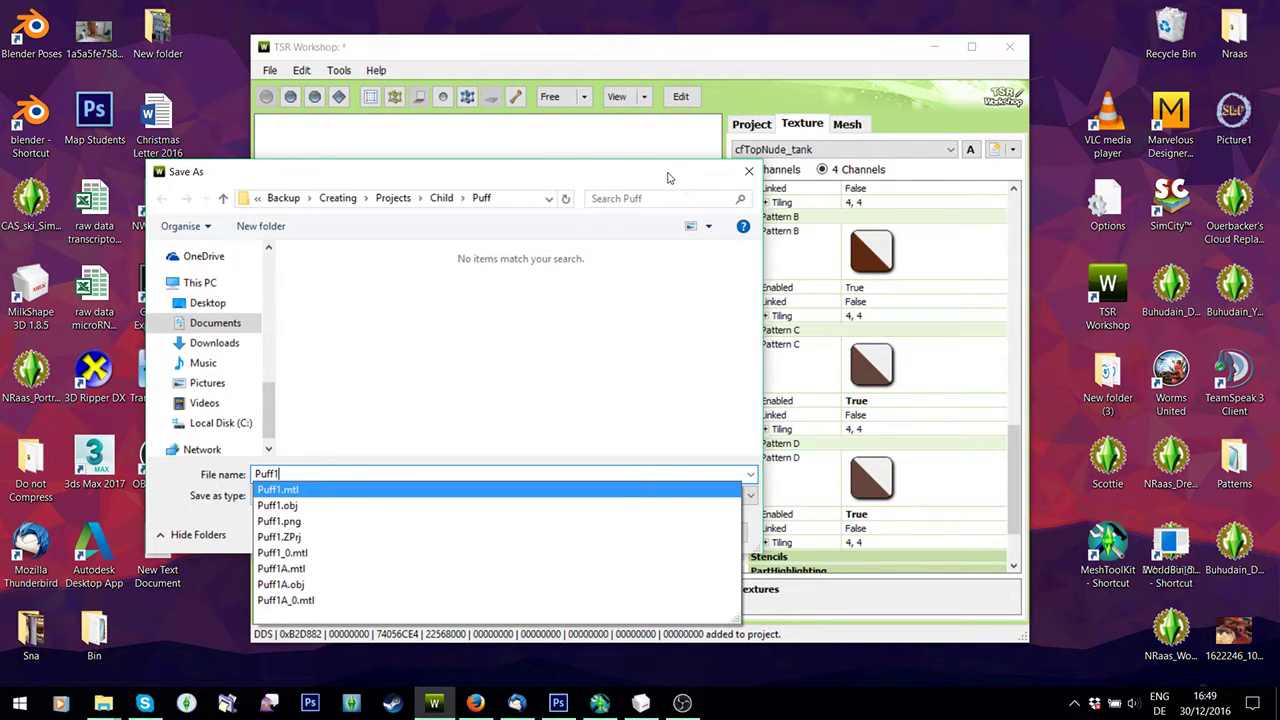
key("Escape")
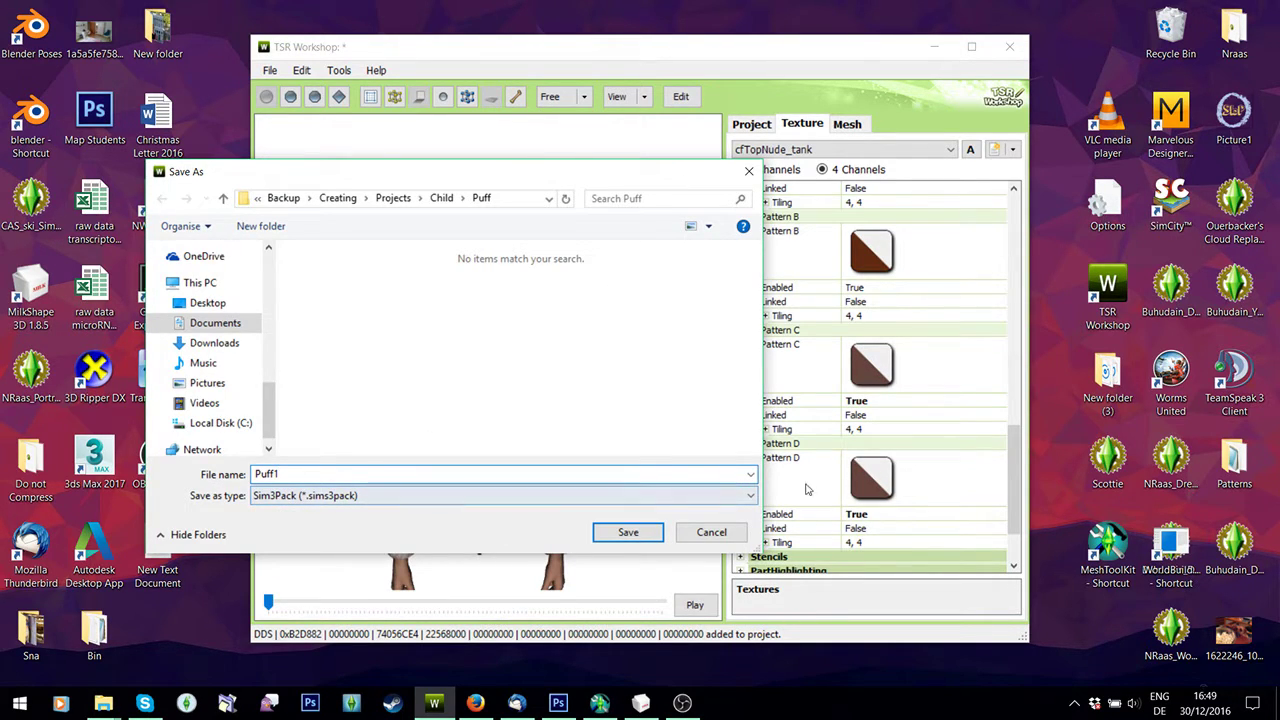
left_click(711, 532)
Save the jacket project as Puff1.wrk in the Puff folder
left_click(270, 70)
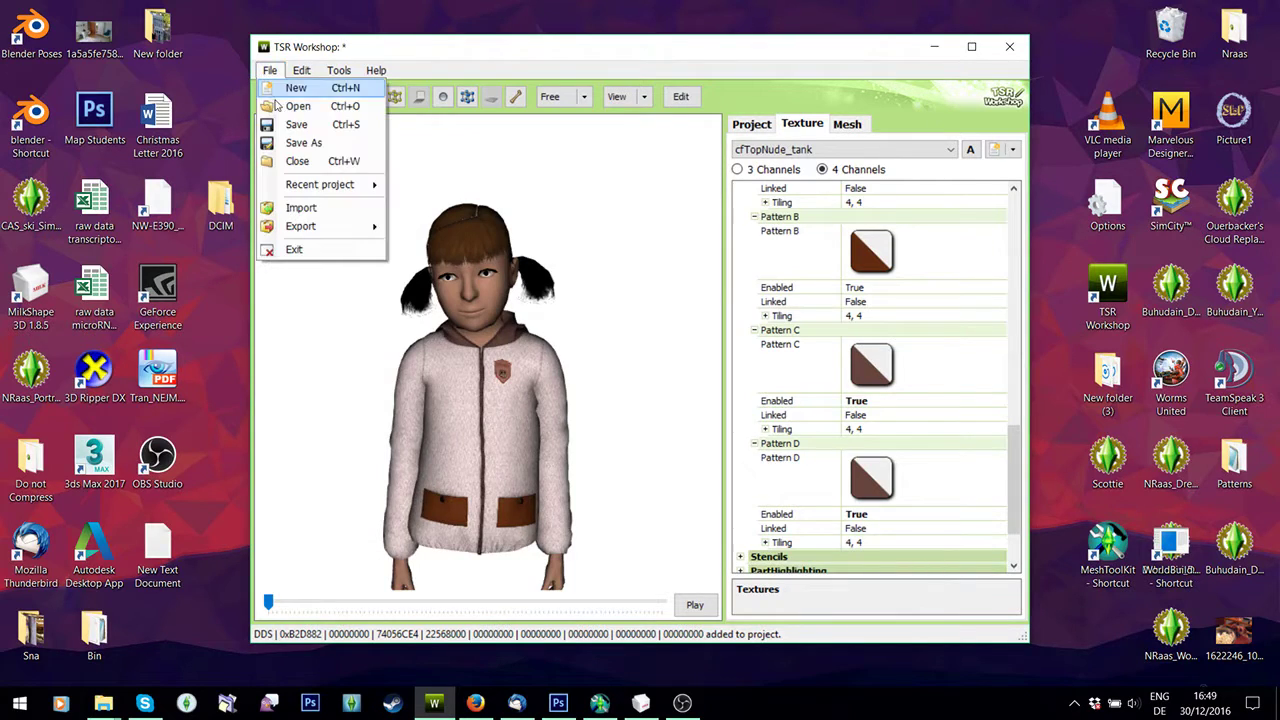
left_click(300, 143)
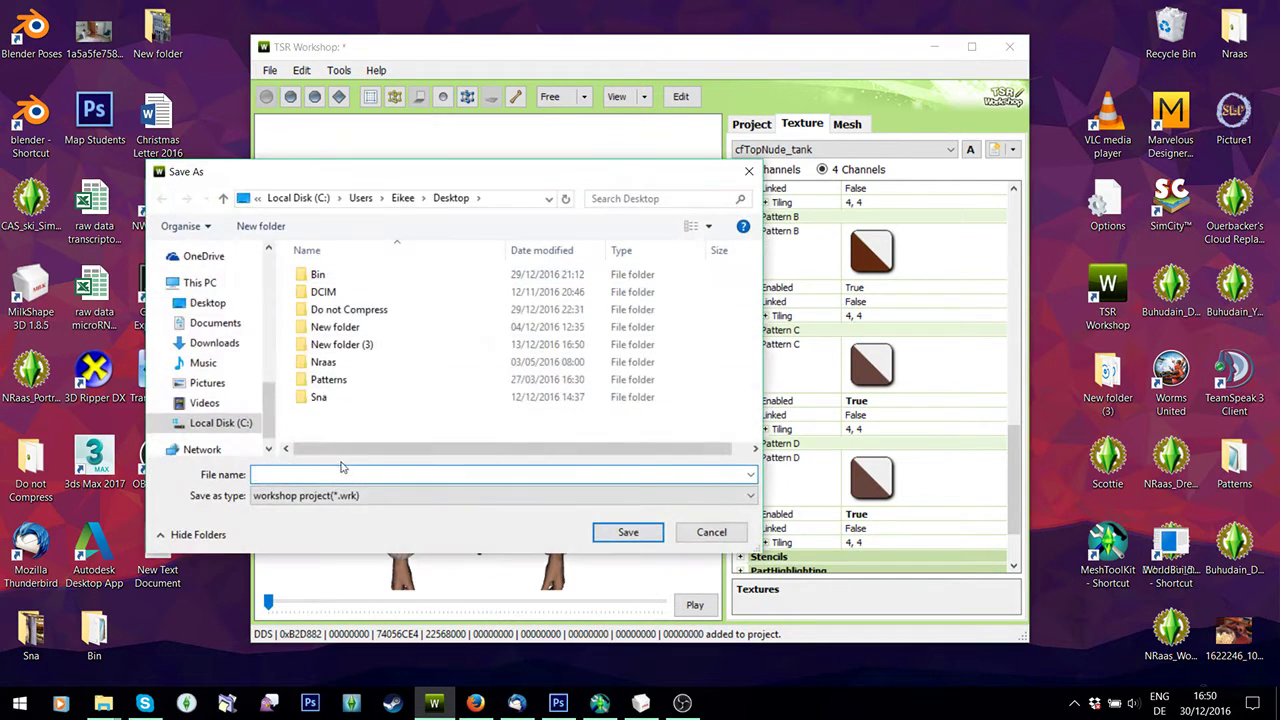
scroll(250, 378, "up", 3)
scroll(230, 370, "up", 3)
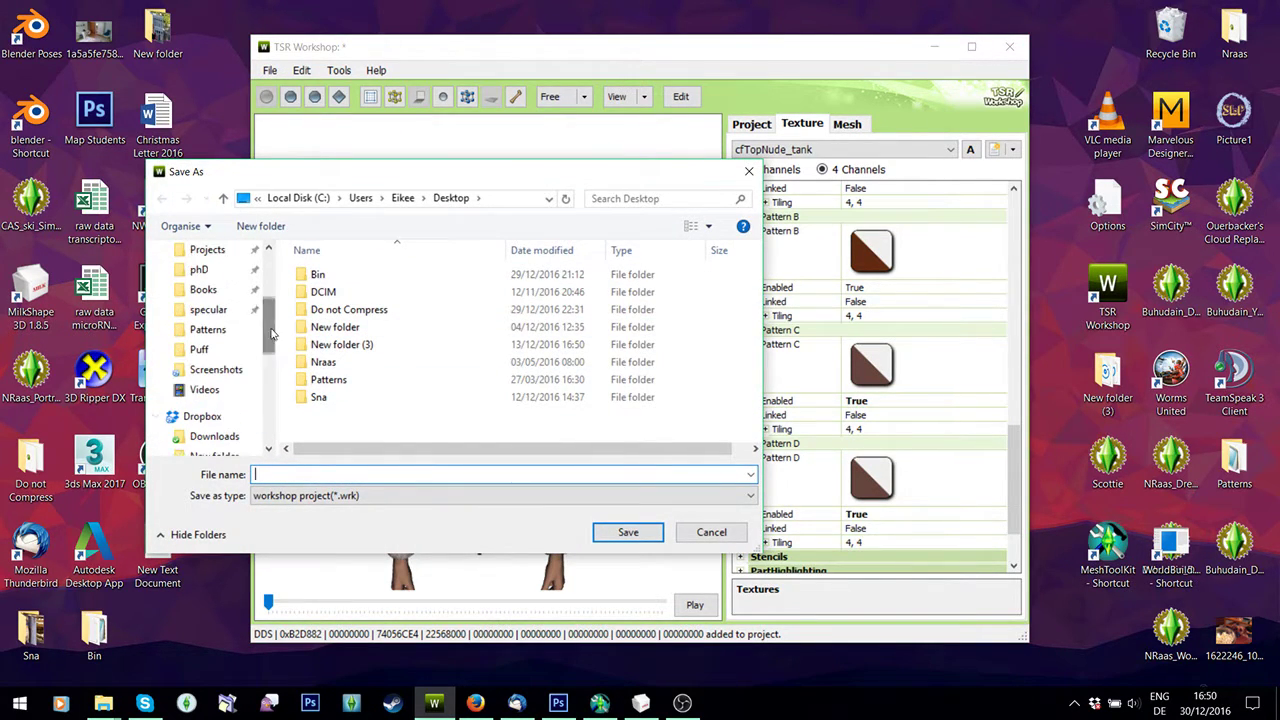
left_click(199, 349)
left_click(366, 474)
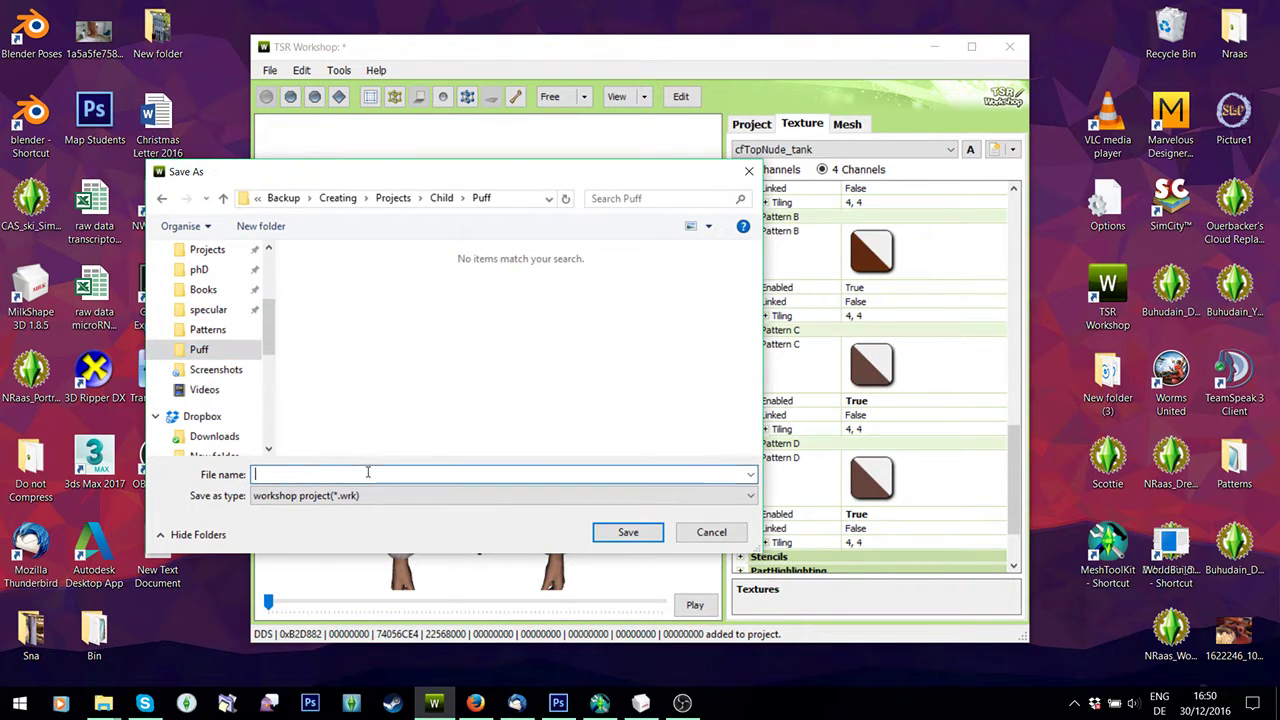
type("Puff")
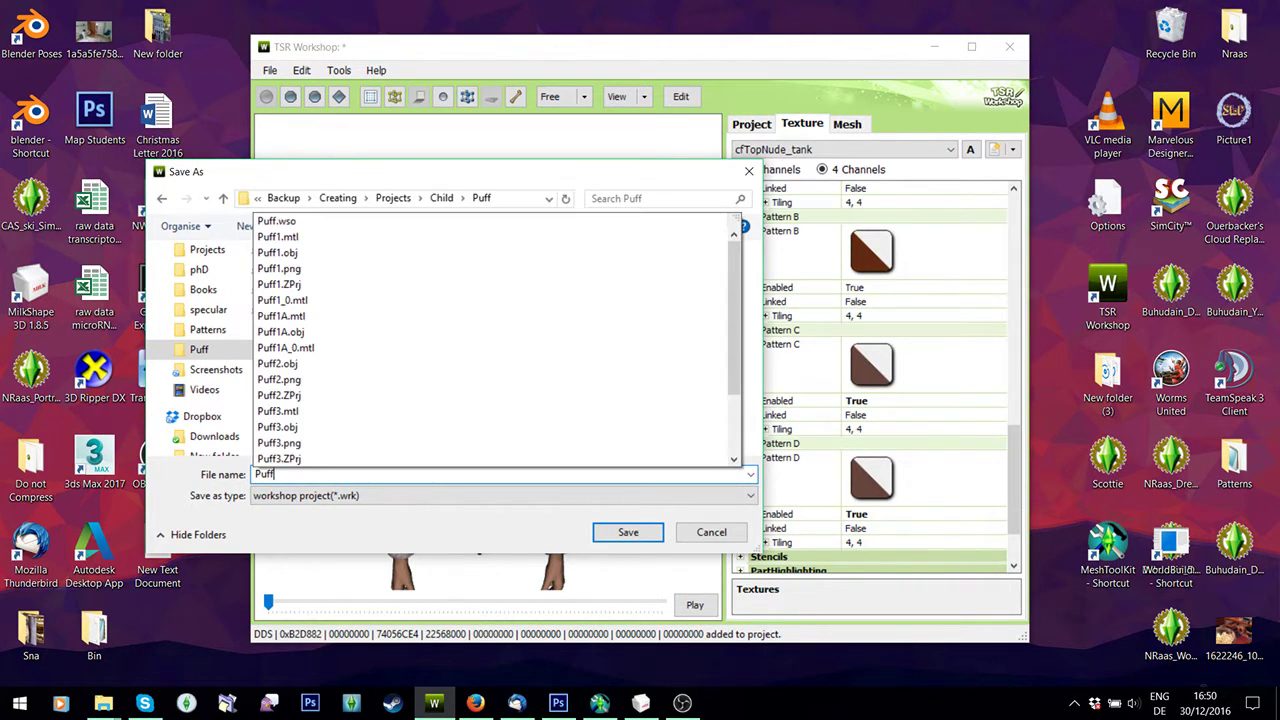
type("1")
key("Escape")
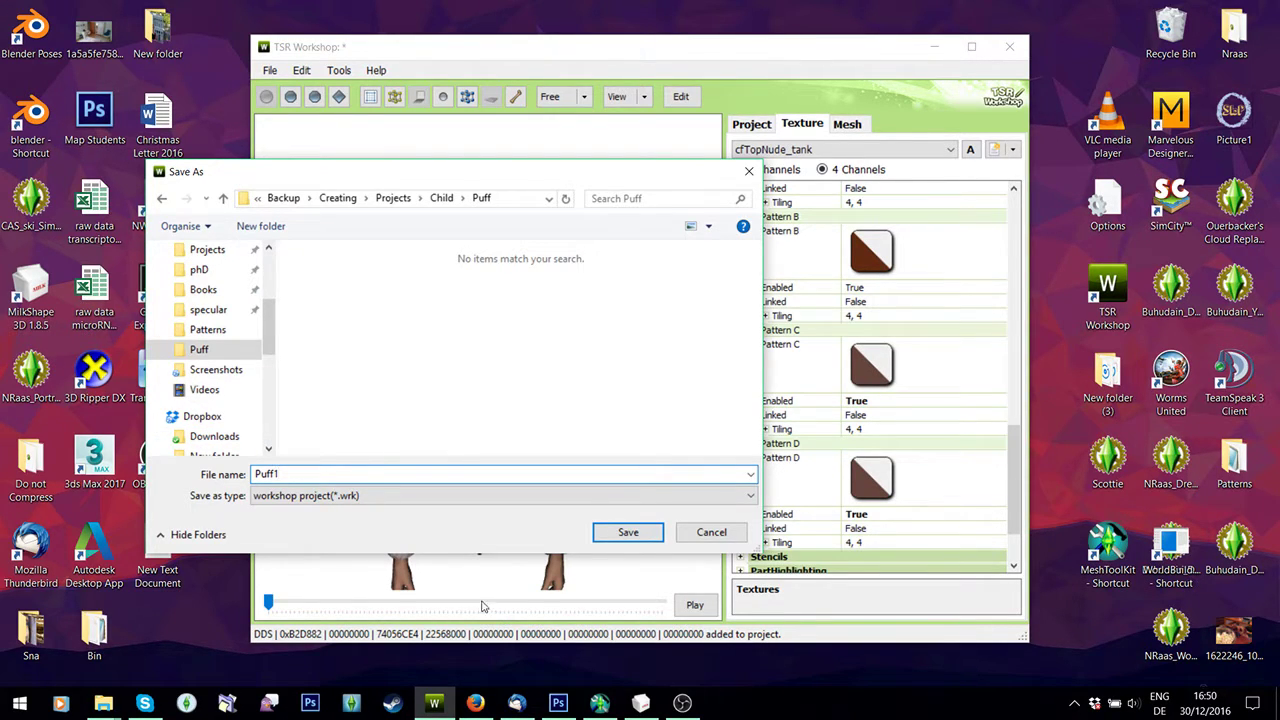
left_click(628, 532)
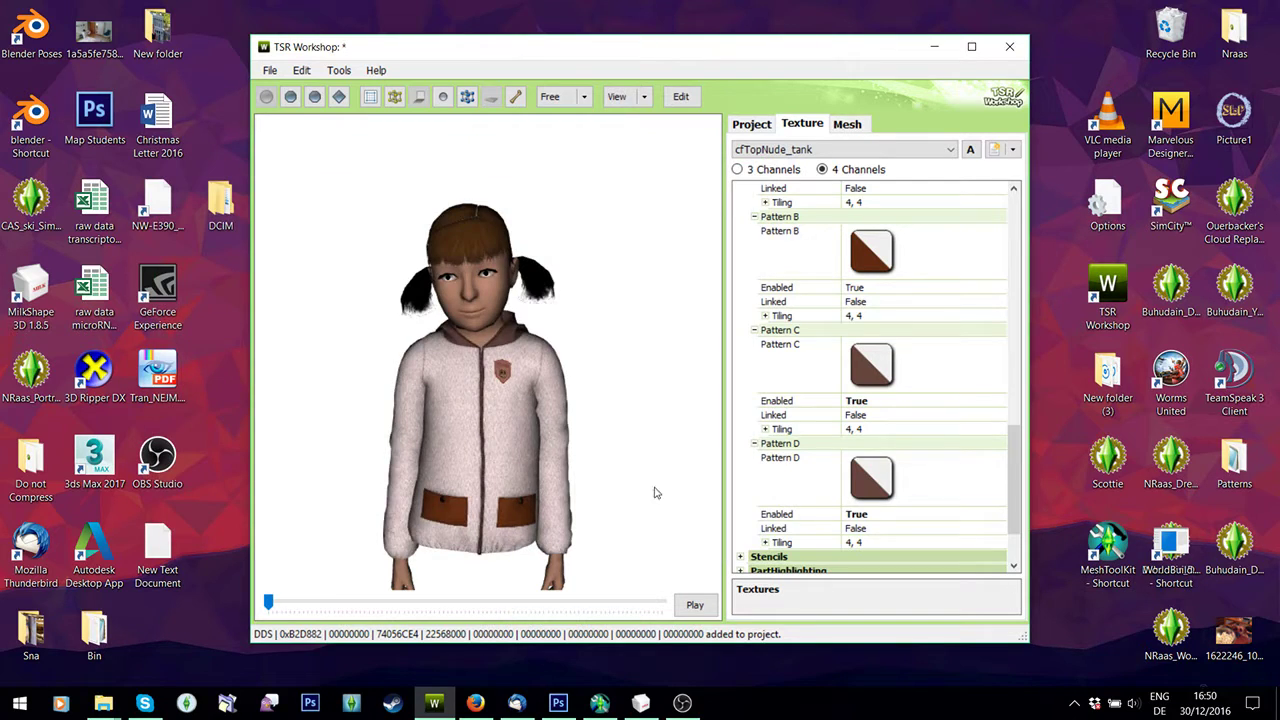
Open the jacket mesh's material settings and its alpha map texture for editing
left_click_drag(515, 406, 521, 412)
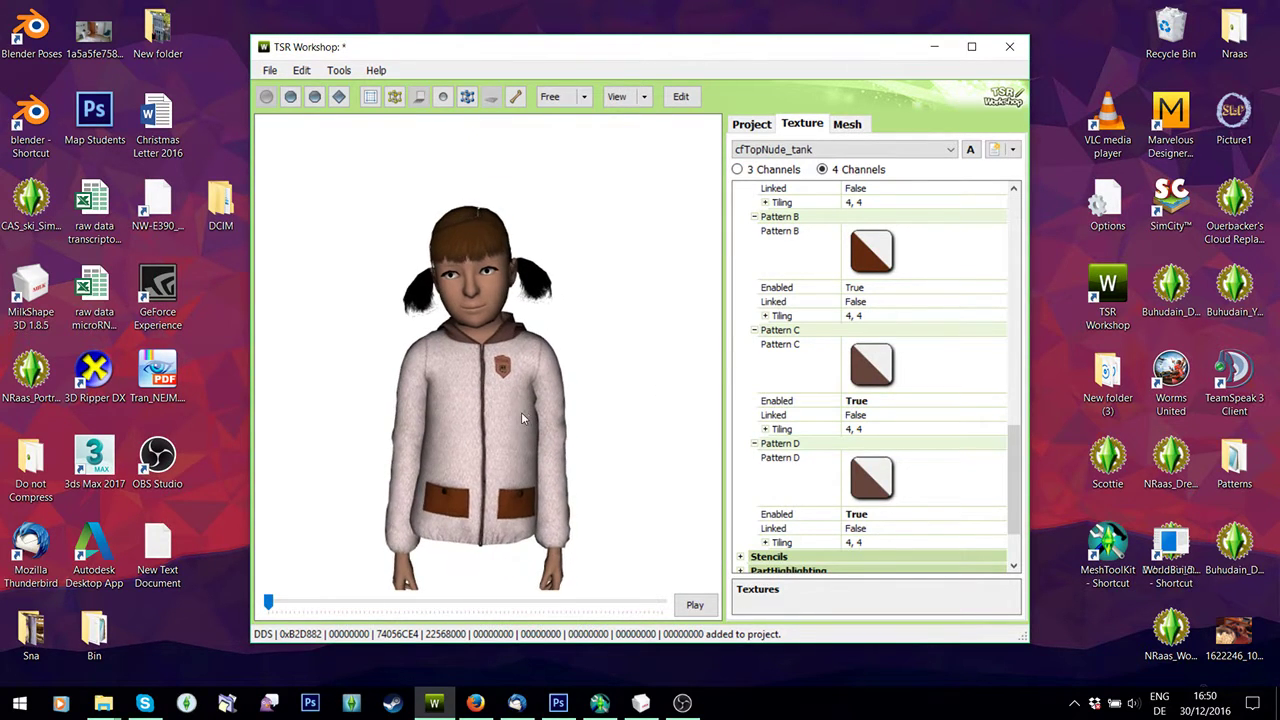
left_click(847, 125)
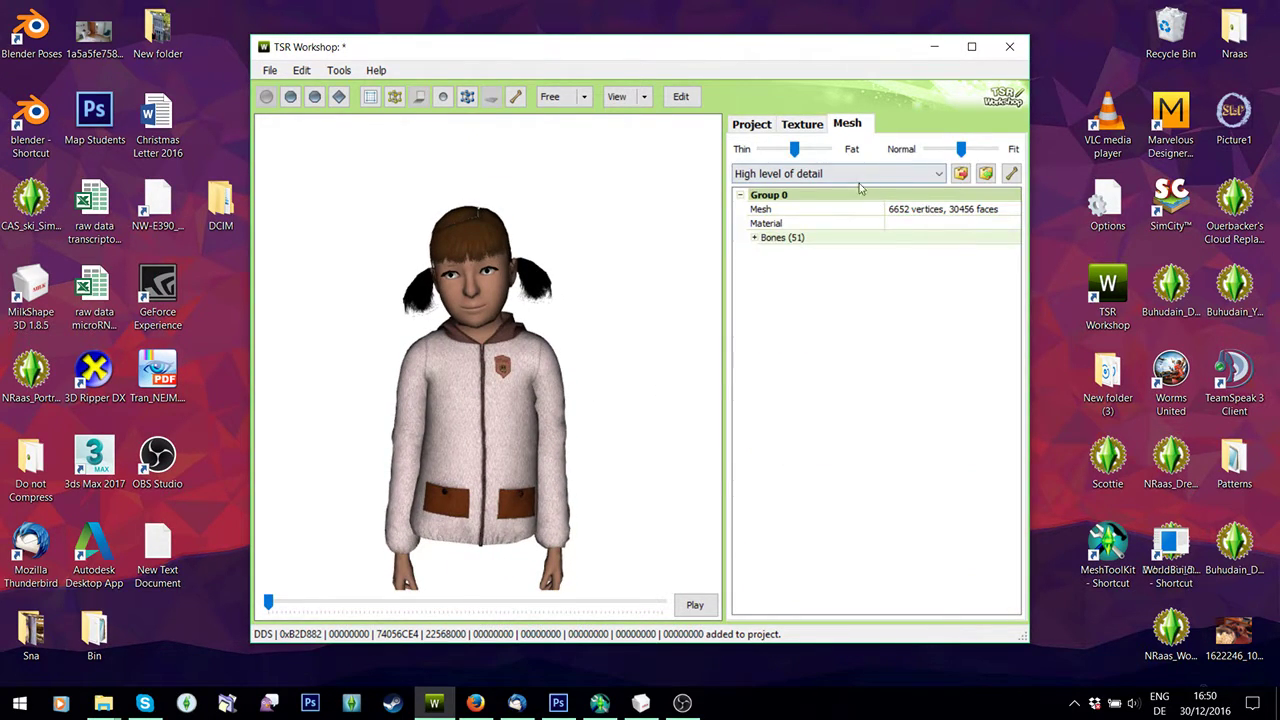
left_click(1000, 223)
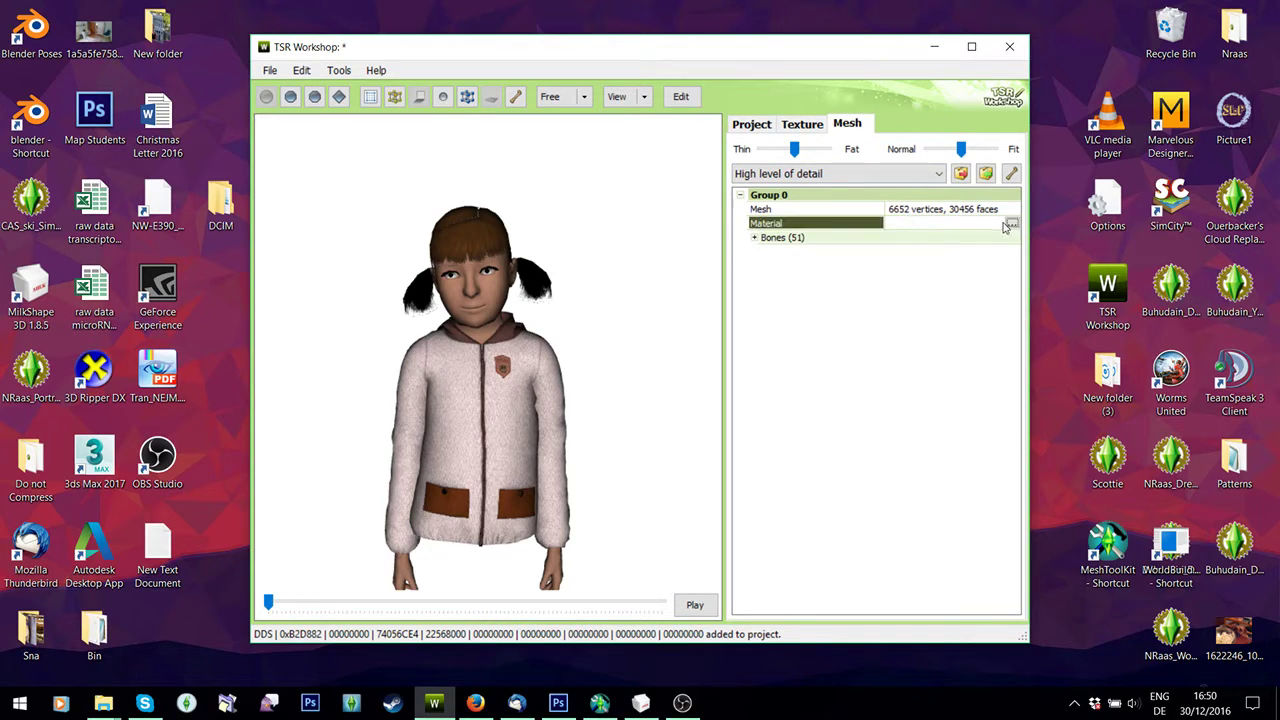
left_click(1013, 224)
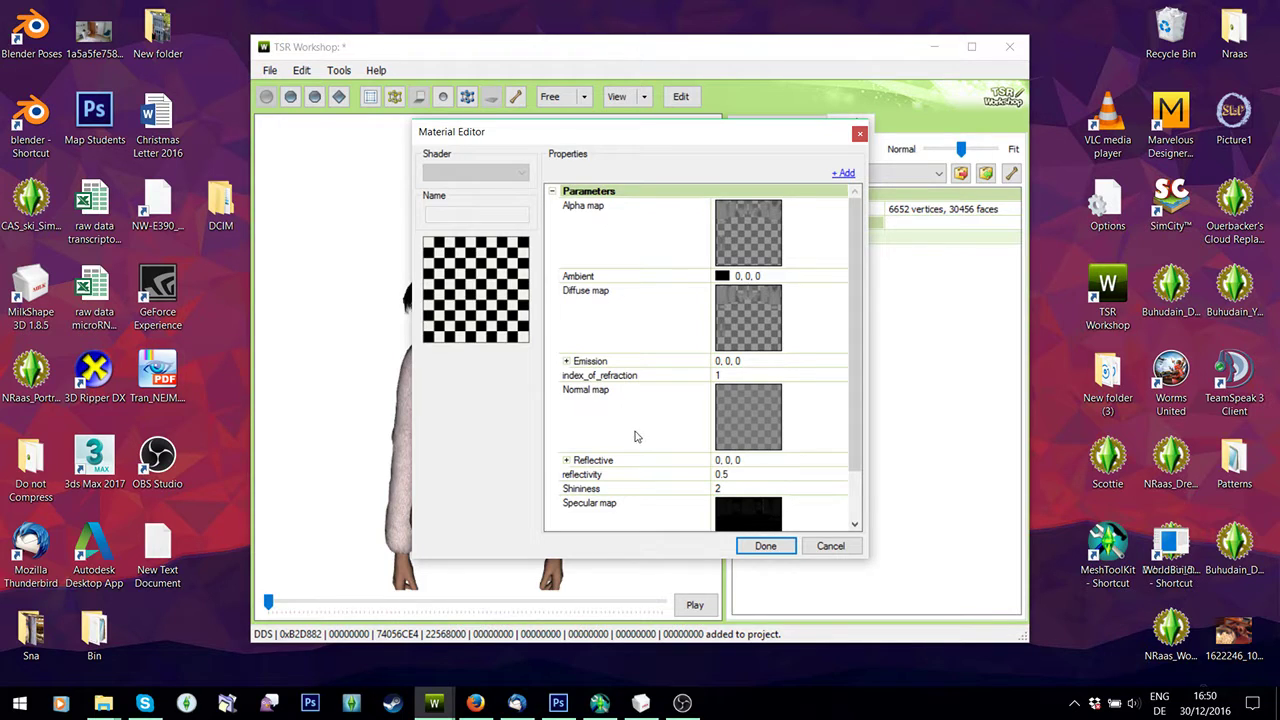
left_click(823, 230)
left_click(832, 213)
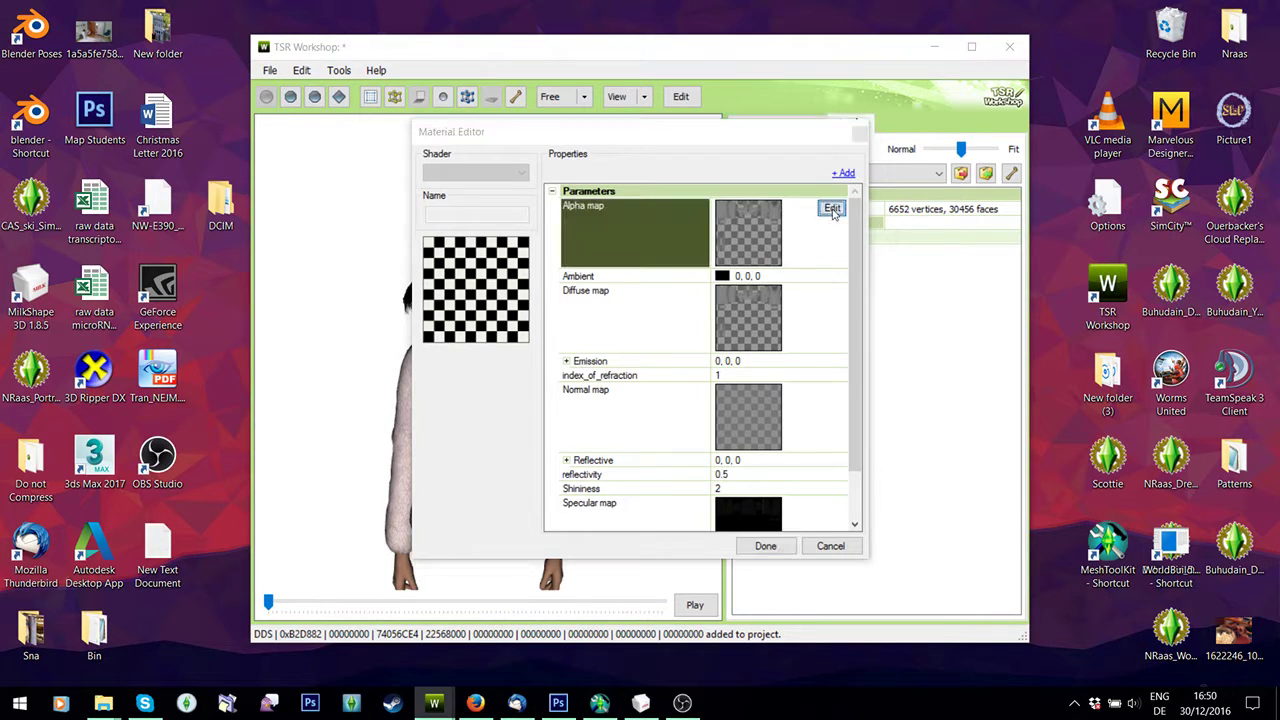
Browse project textures 0x0ABB2B3E and 0x0E2F68AE, then cancel without changing the alpha map
mouse_move(487, 531)
left_mouse_down()
mouse_move(640, 531)
mouse_move(488, 530)
left_mouse_up()
scroll(670, 330, "down", 3)
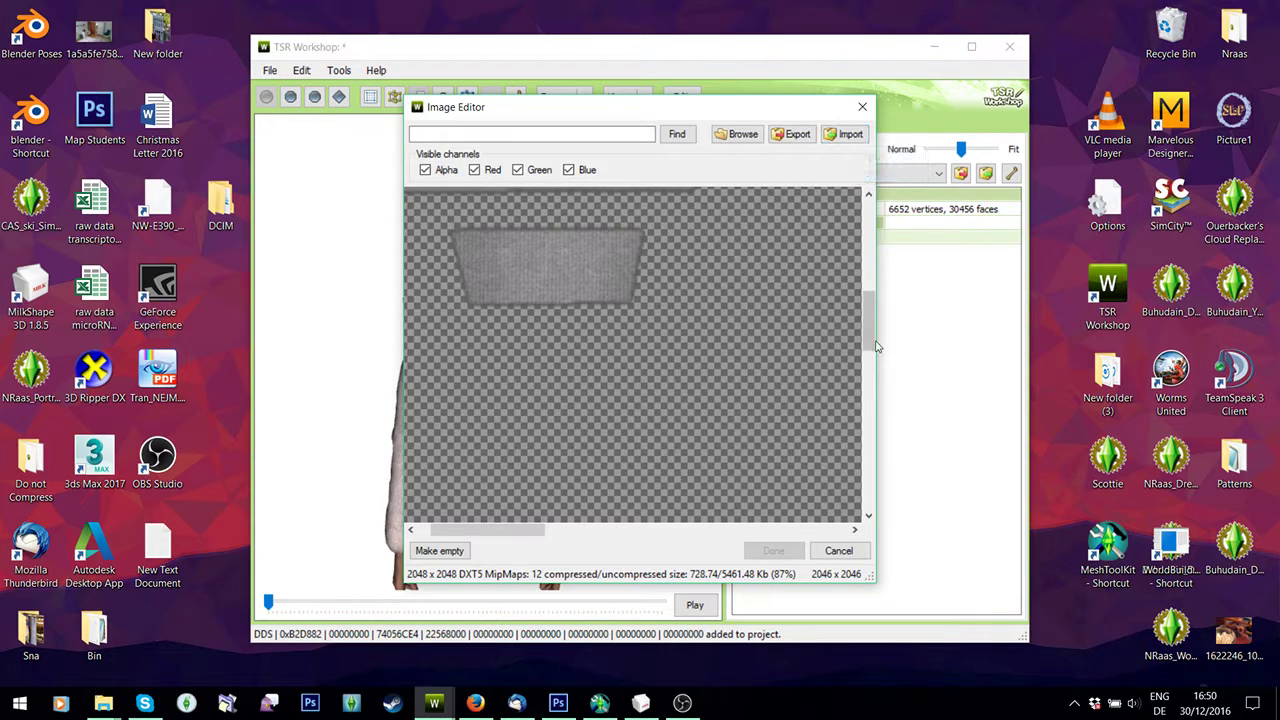
left_click_drag(873, 321, 855, 188)
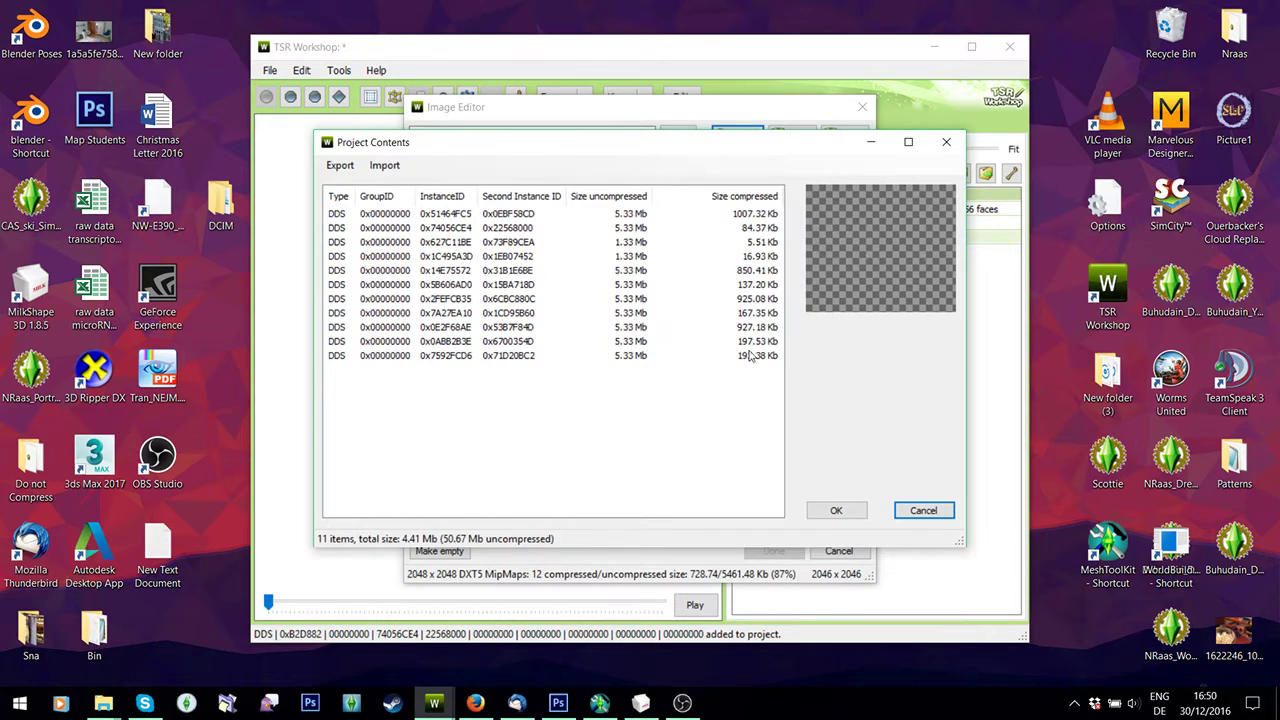
left_click(748, 346)
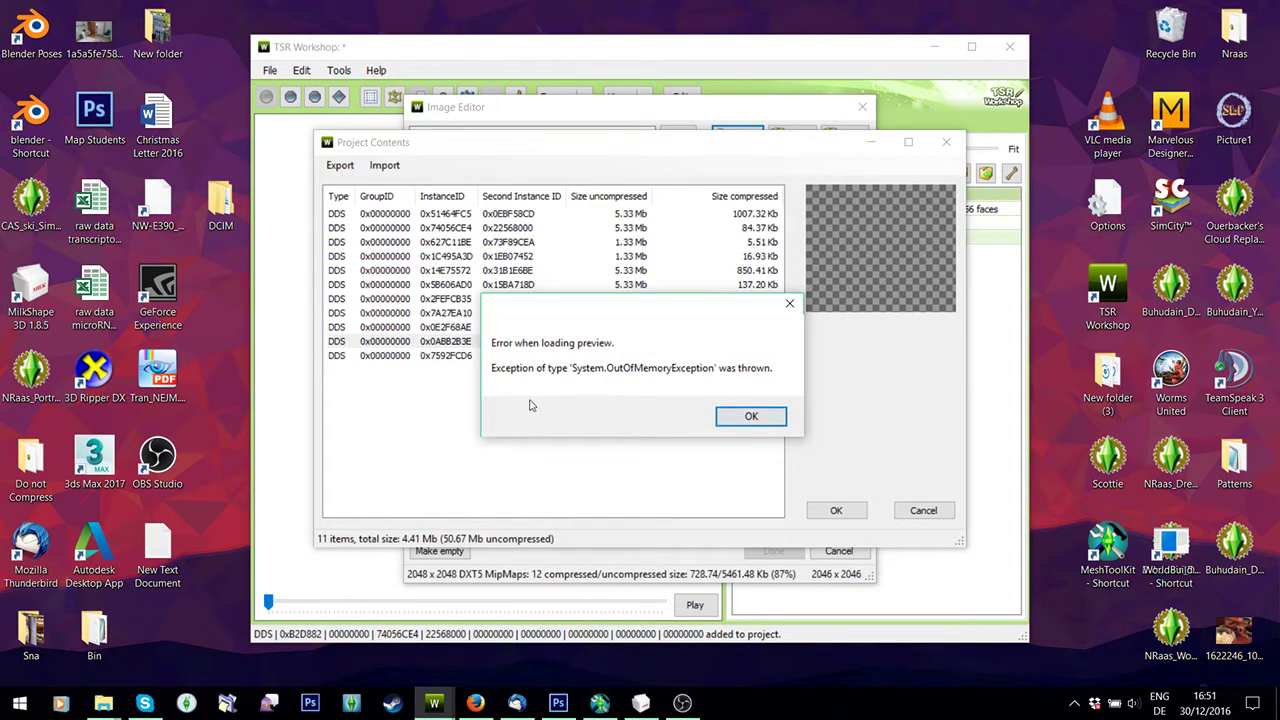
left_click(750, 416)
left_click(753, 328)
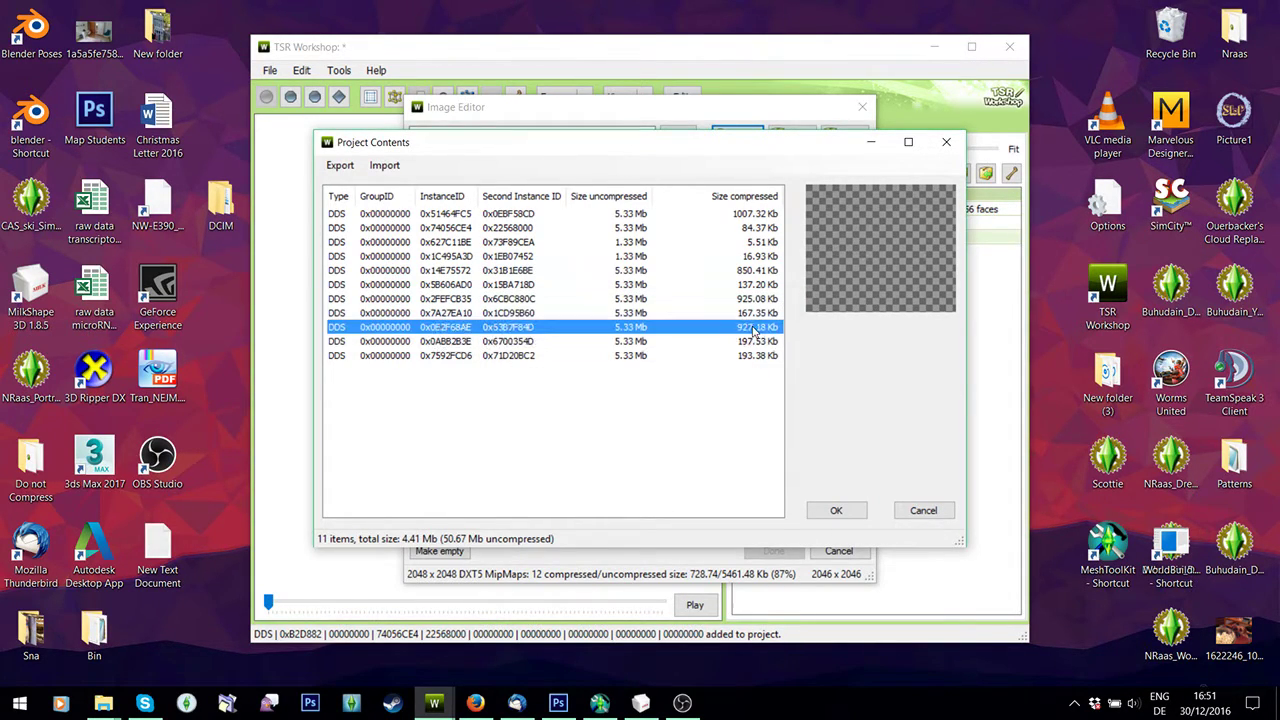
left_click(923, 510)
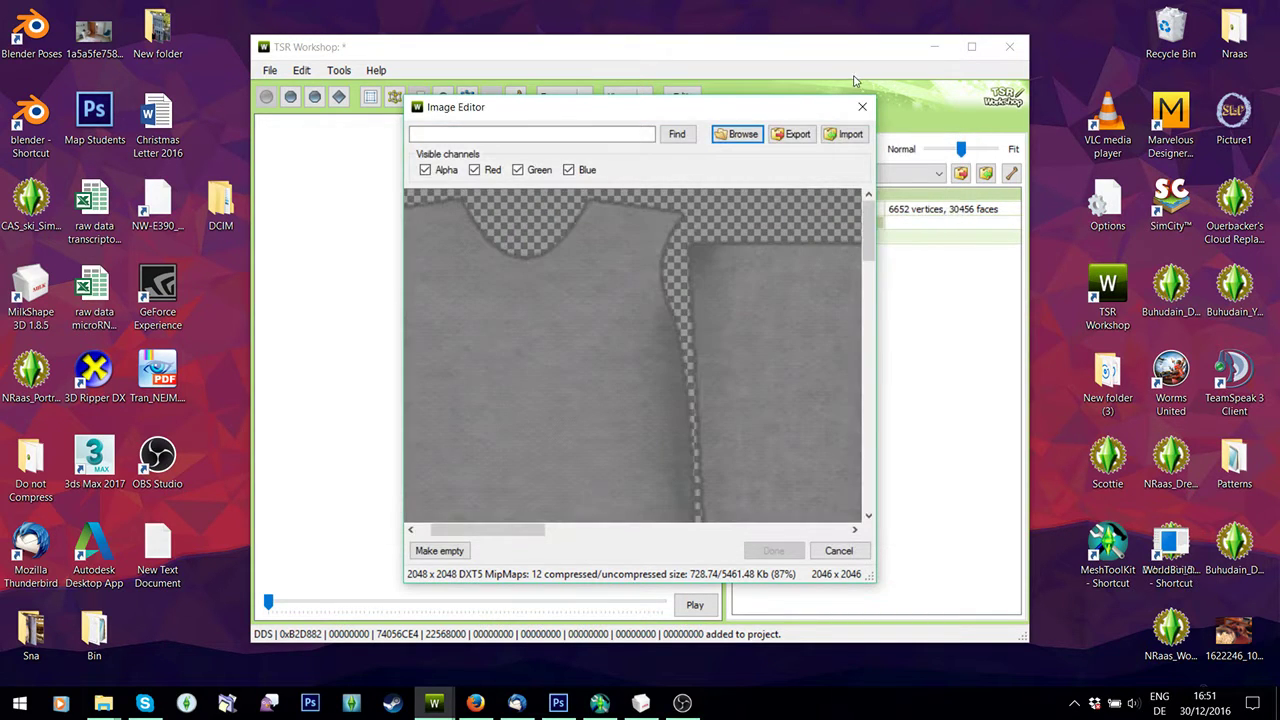
left_click(862, 107)
Close the material settings and TSR Workshop without saving, then relaunch it from the taskbar
left_click(859, 134)
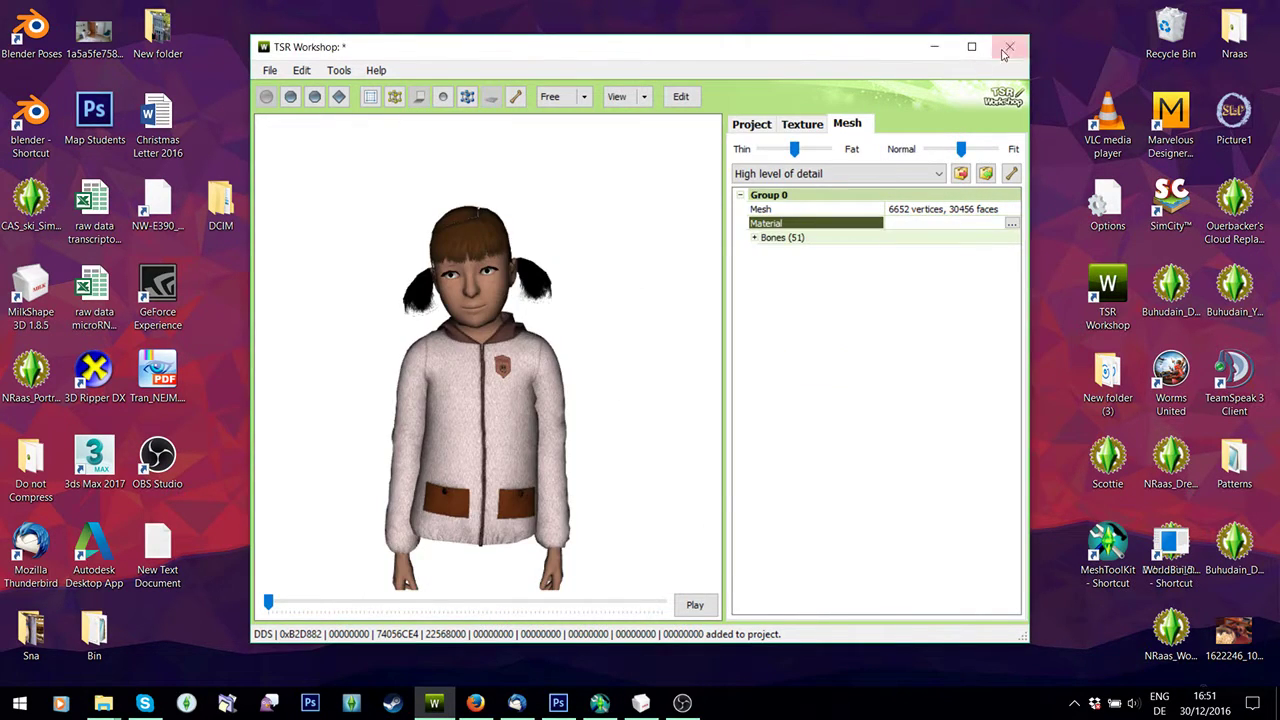
left_click(1009, 46)
left_click(686, 410)
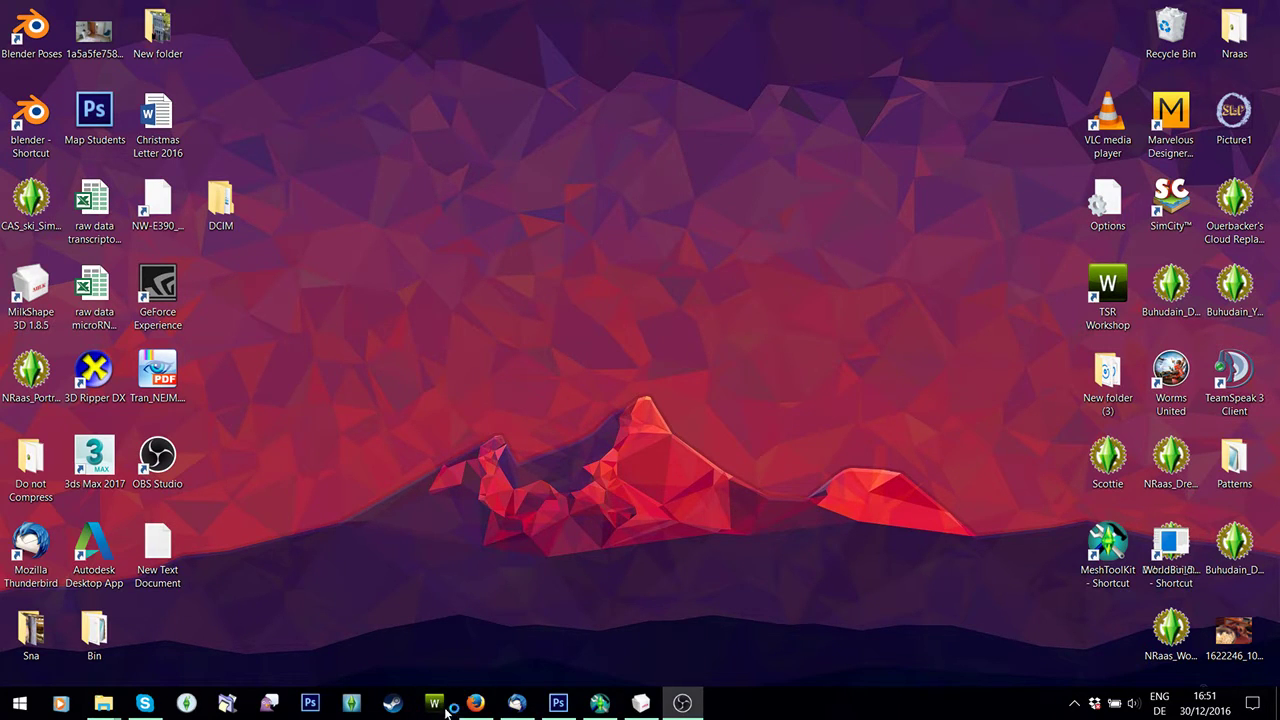
left_click(436, 704)
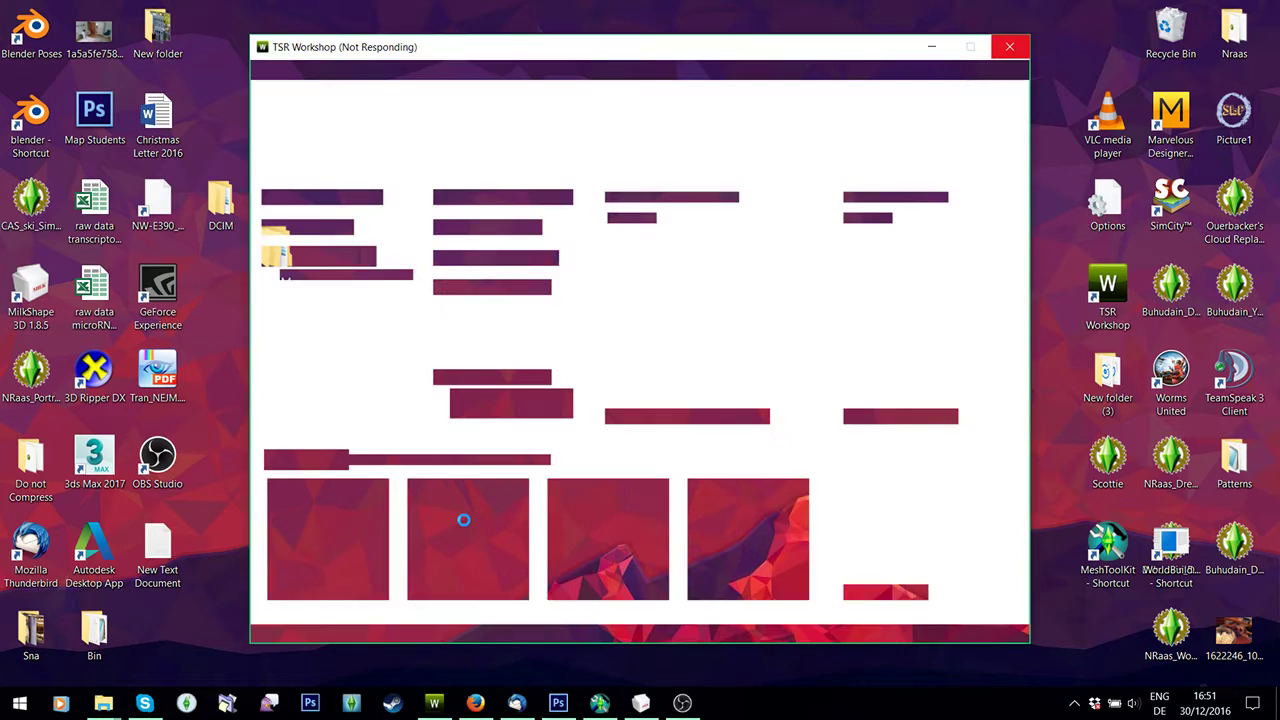
Try opening Puff1 from the Puff folder and dismiss the empty stream error
left_click(314, 228)
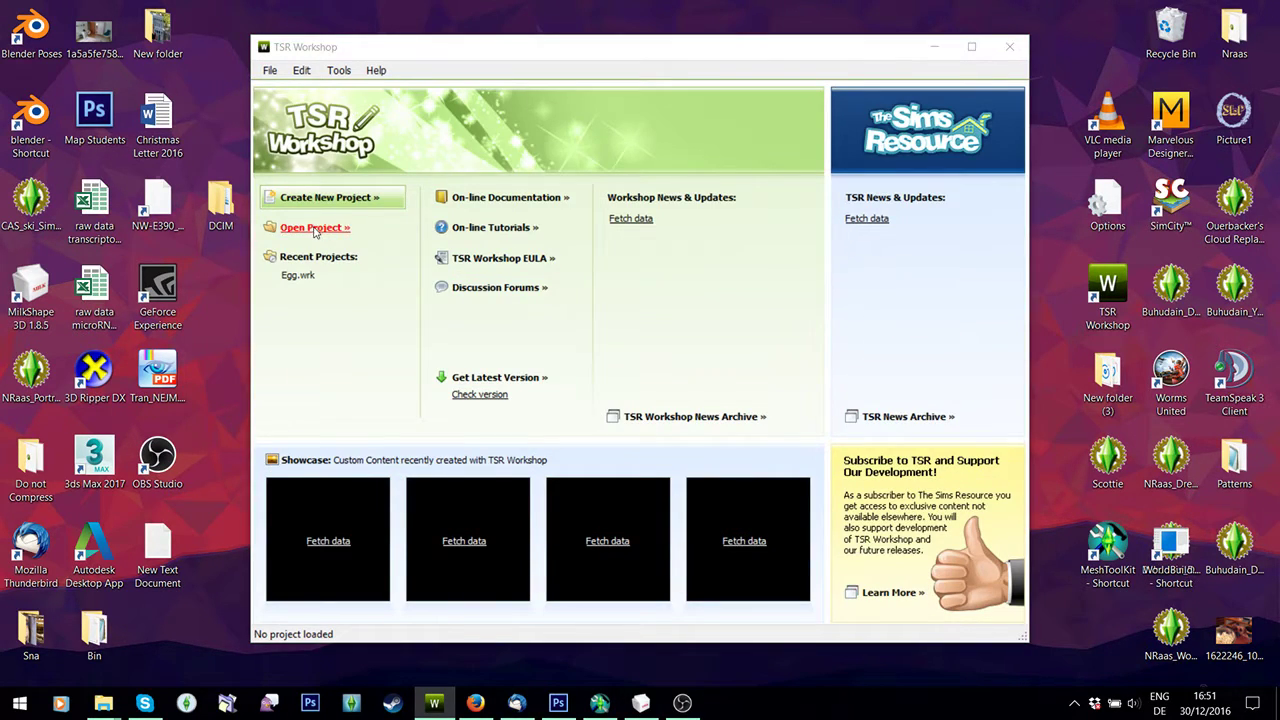
scroll(210, 340, "up", 2)
scroll(215, 308, "up", 2)
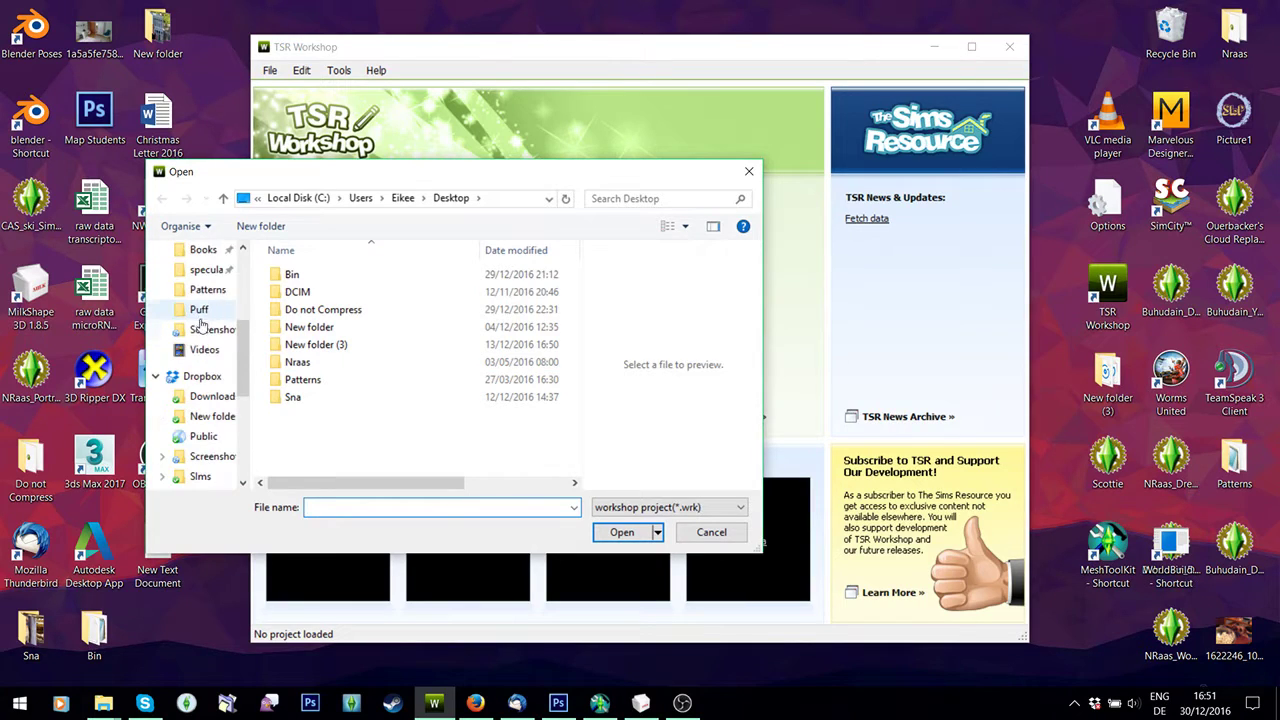
left_click(200, 310)
double_click(295, 310)
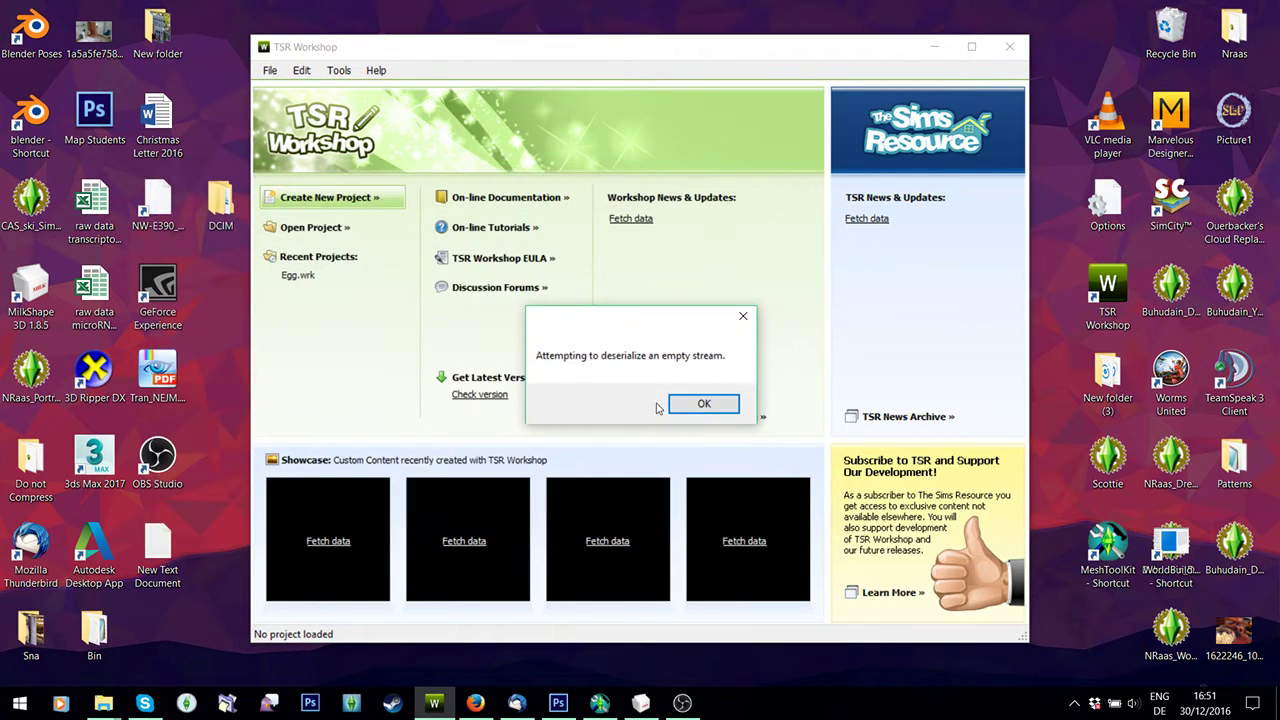
left_click(700, 404)
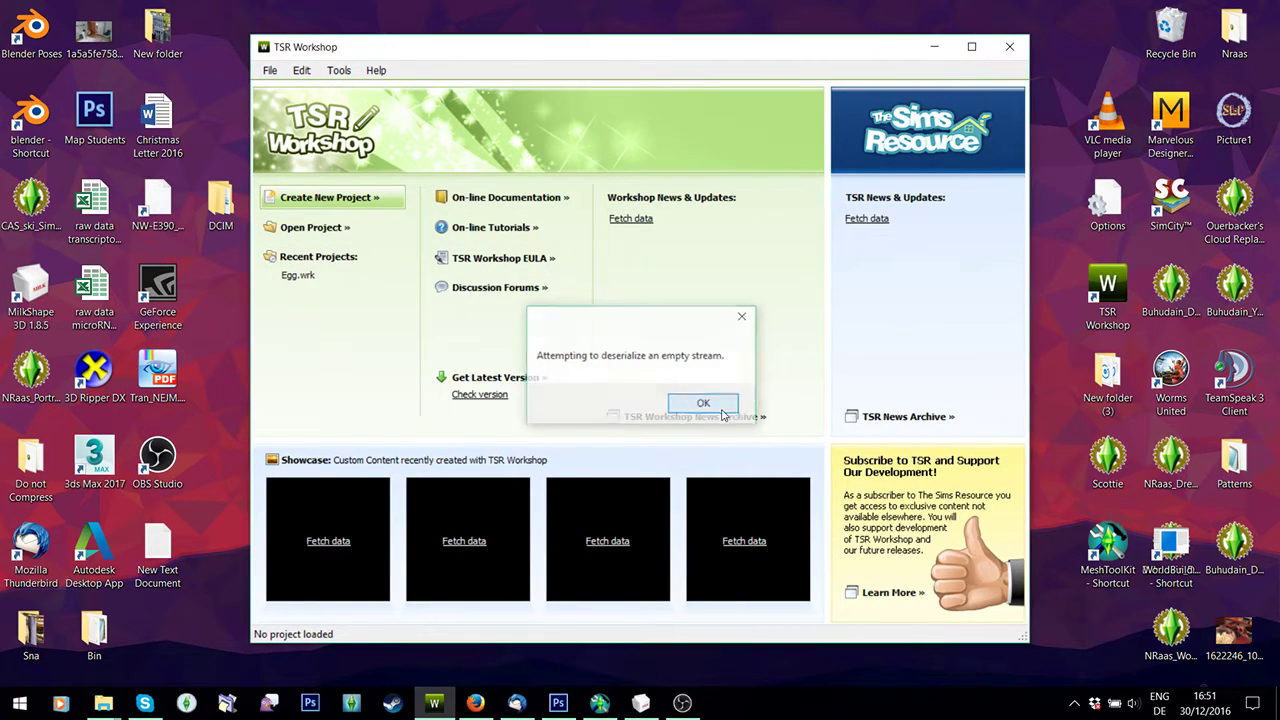
Start a new import project from the Child folder's CAS_top_cu_SIMPLYJoliah package file
left_click(330, 198)
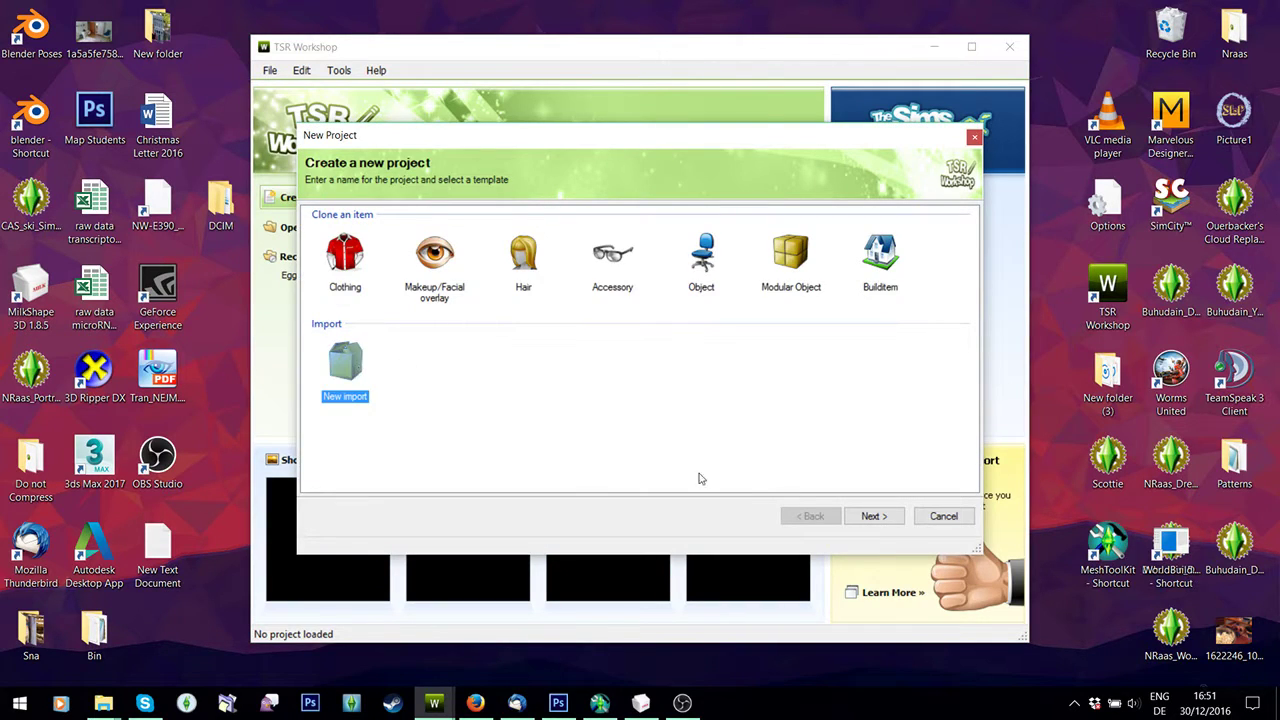
left_click(868, 517)
left_click(940, 235)
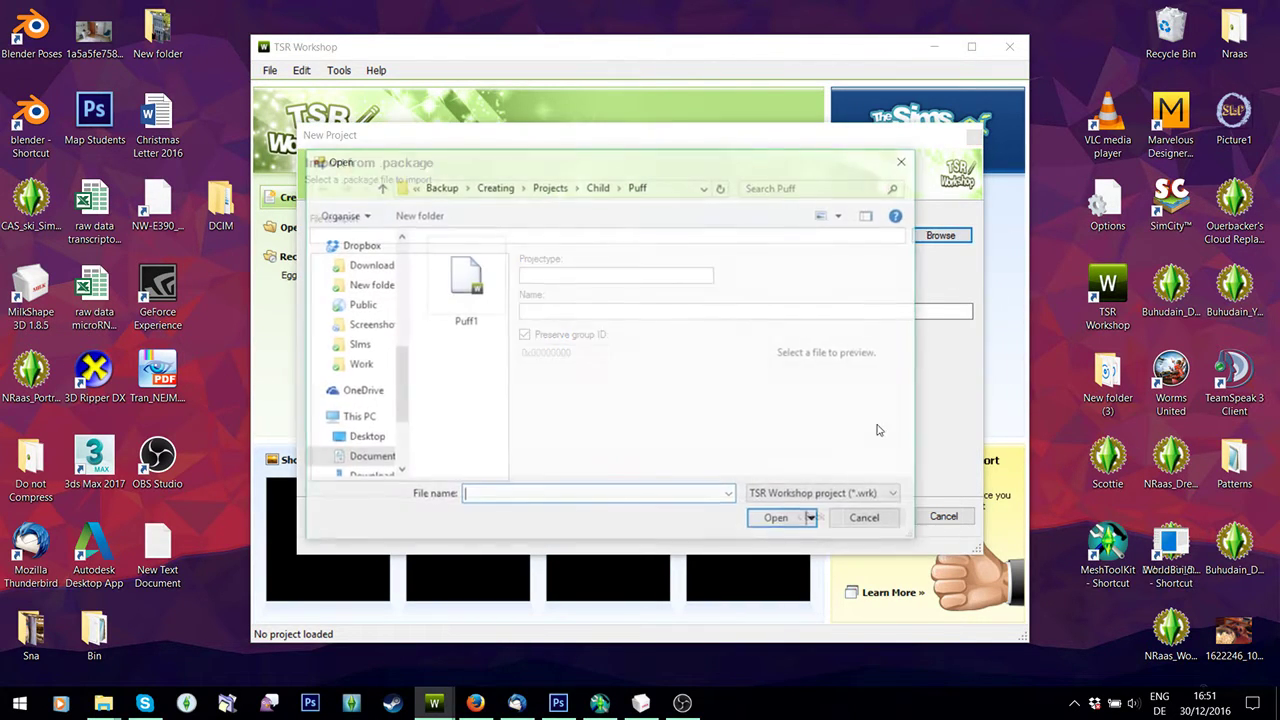
left_click(845, 496)
left_click(810, 514)
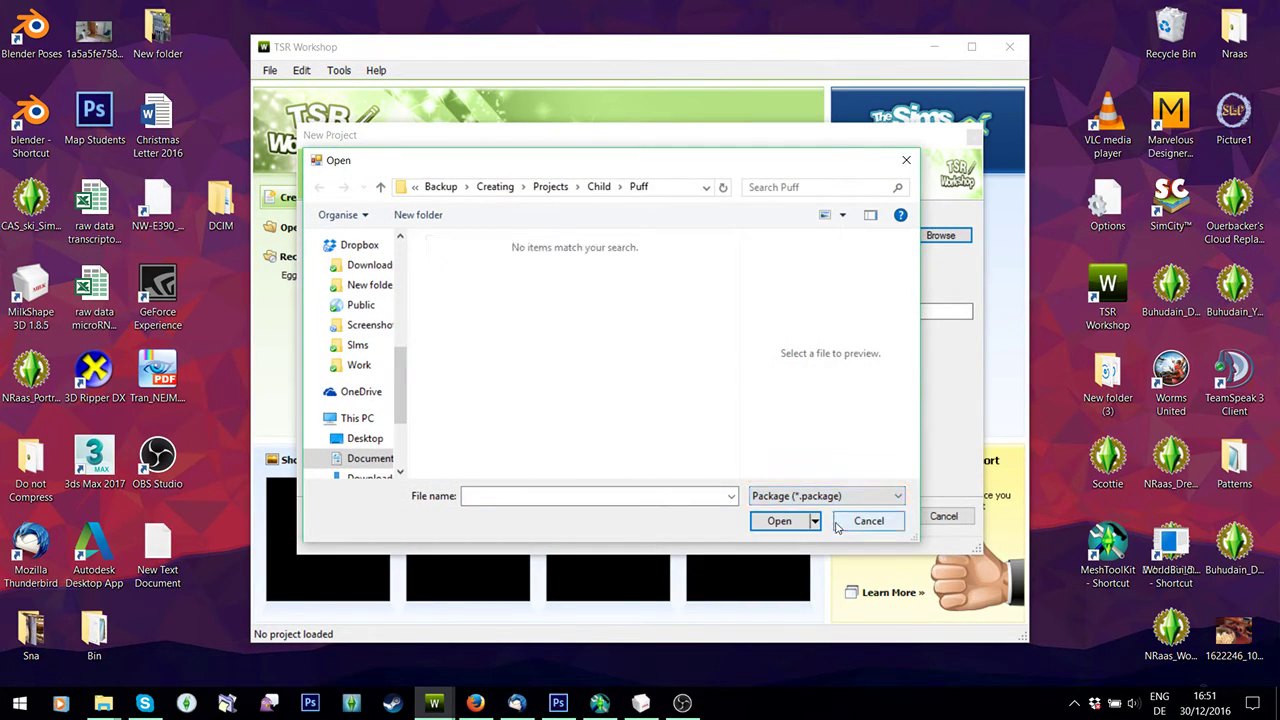
left_click(600, 187)
scroll(578, 382, "down", 10)
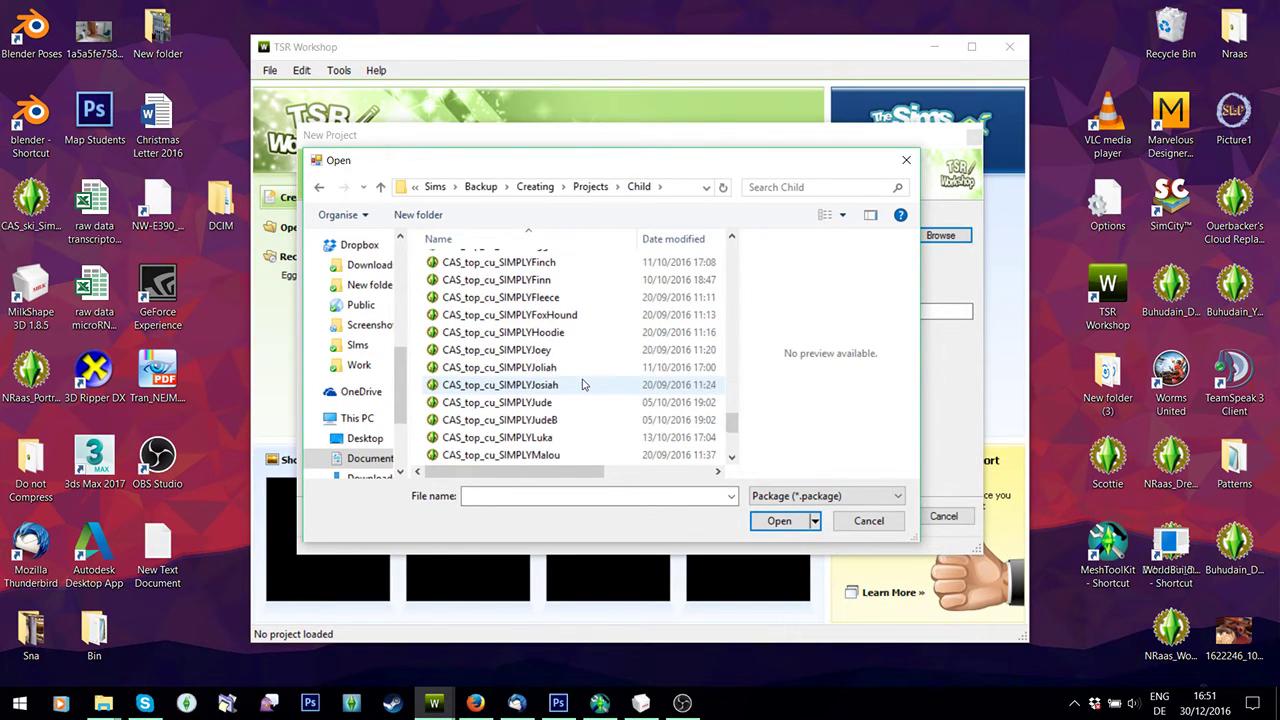
double_click(540, 367)
left_click(868, 515)
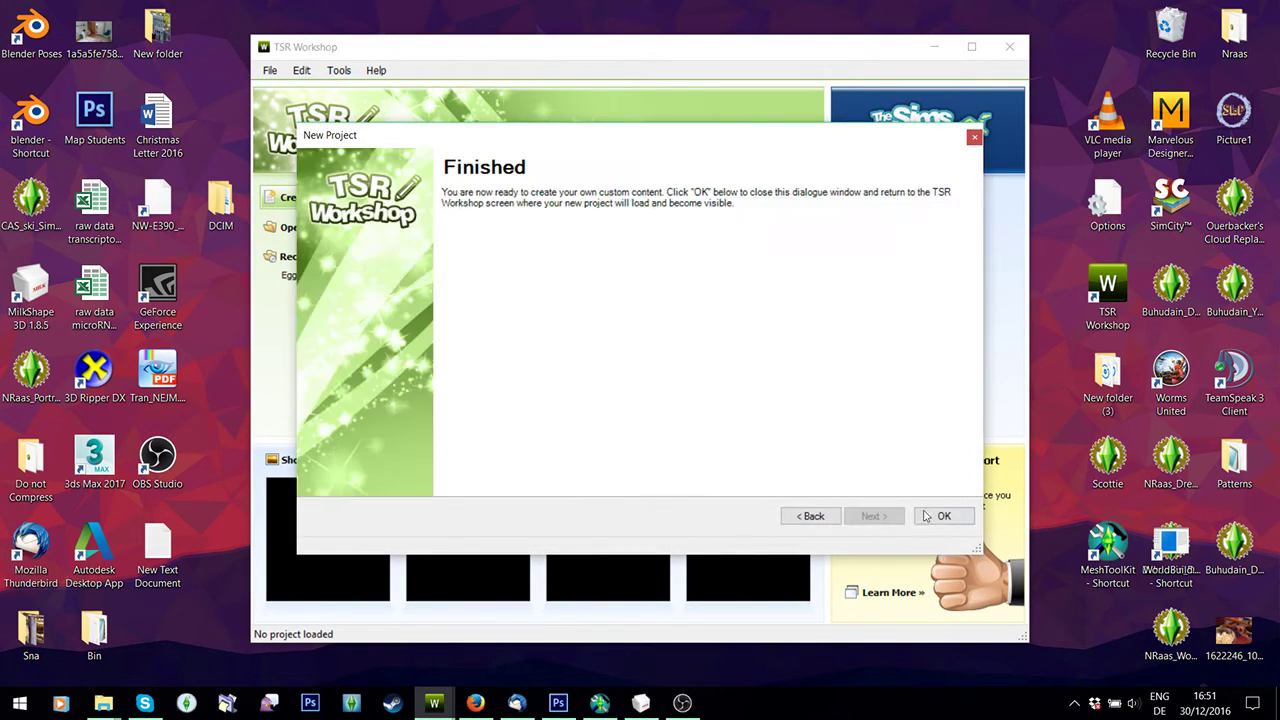